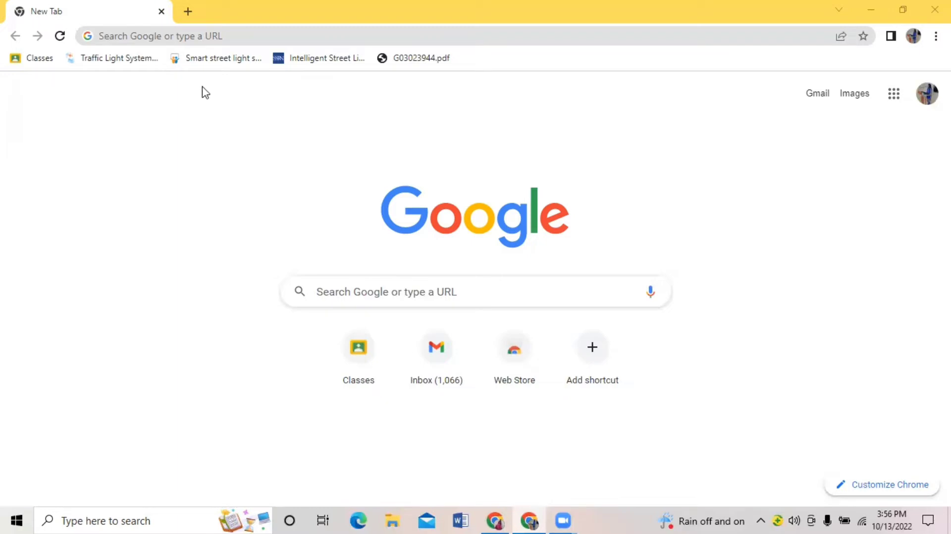
Step: Search the web for Tinkercad and open its Login result to reach the designs dashboard
left_click(200, 38)
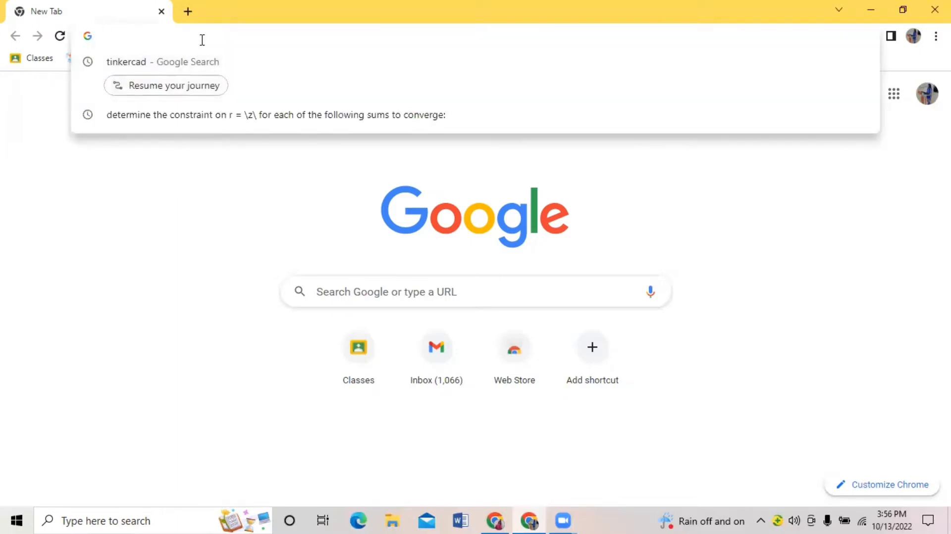
type("Tinkercad")
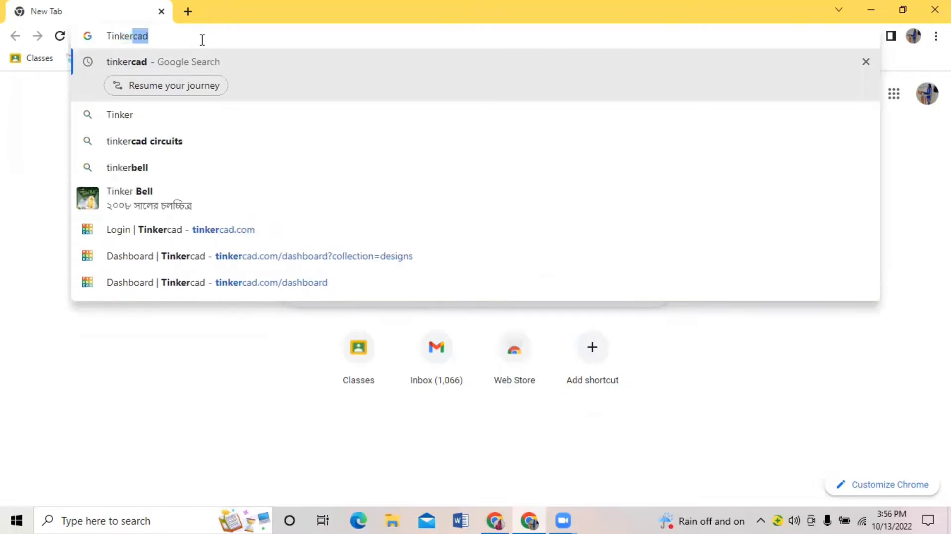
key("Return")
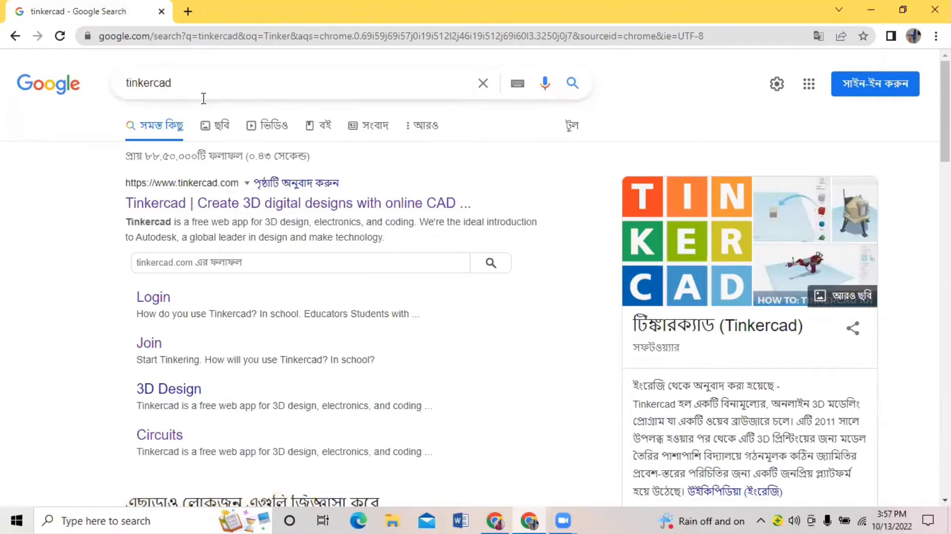
left_click(163, 303)
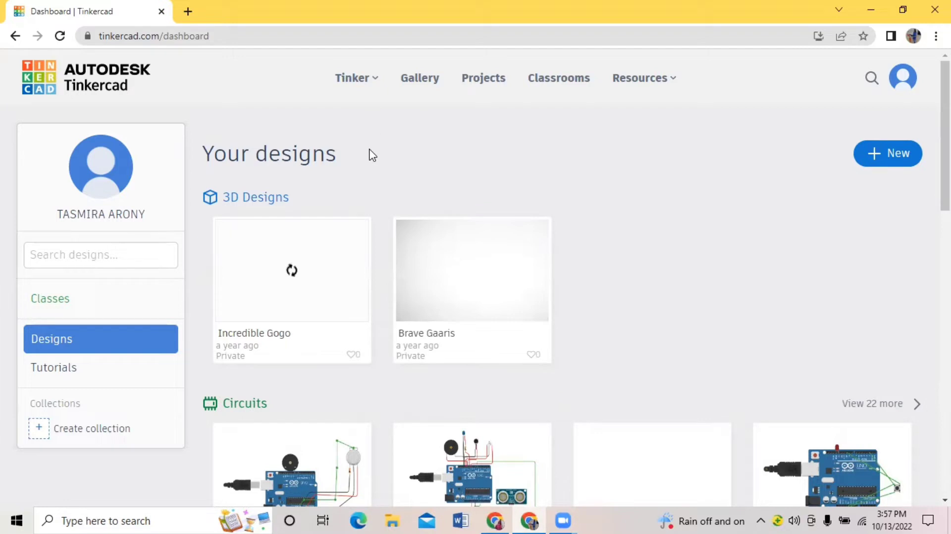
Step: Create a new Circuit design and dismiss the micro:bit component notice
left_click(870, 158)
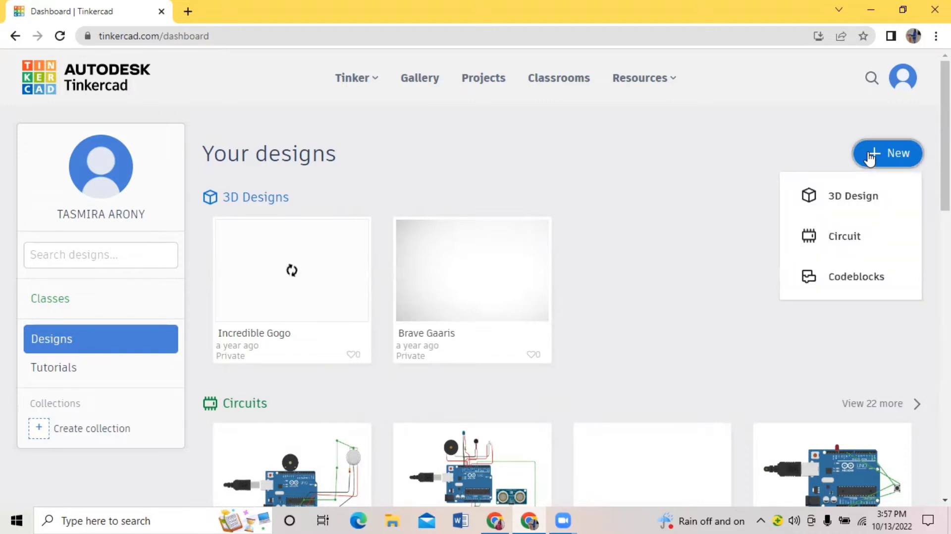
left_click(825, 245)
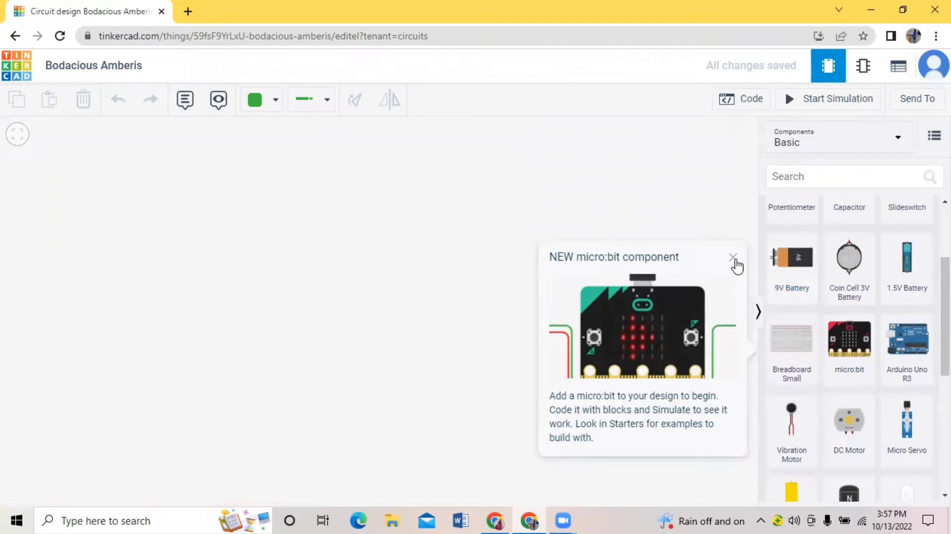
left_click(732, 258)
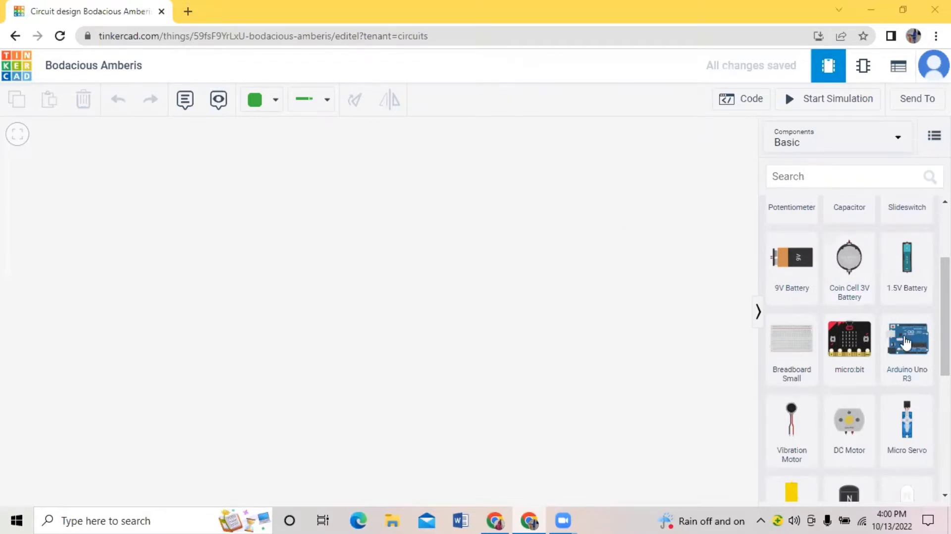
Step: Add an Arduino Uno R3 to the empty workplane and position it left of centre
left_click_drag(907, 347, 556, 295)
scroll(556, 296, "down", 3)
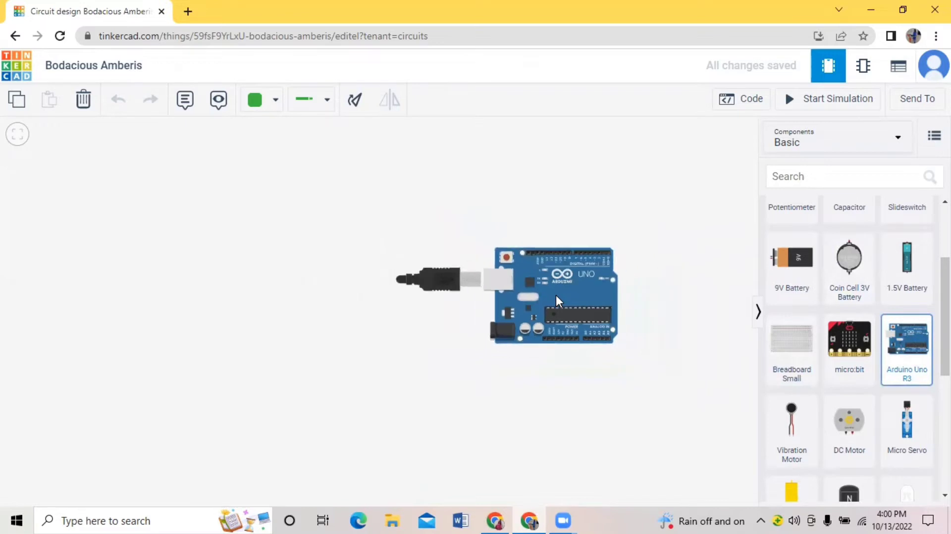
left_click_drag(556, 295, 330, 313)
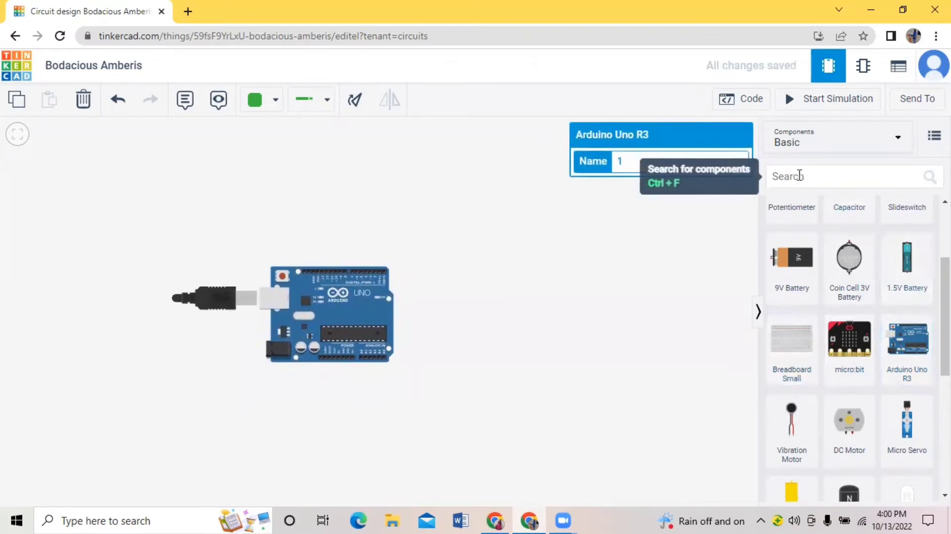
Step: Find the Gas Sensor by searching the components for "gas" and place it above and to the right of the Arduino
left_click(799, 175)
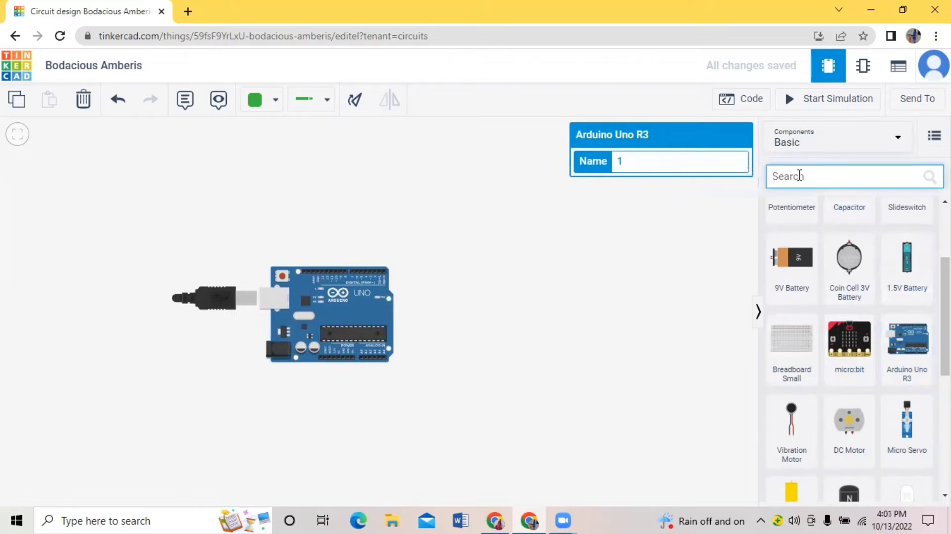
type("gas")
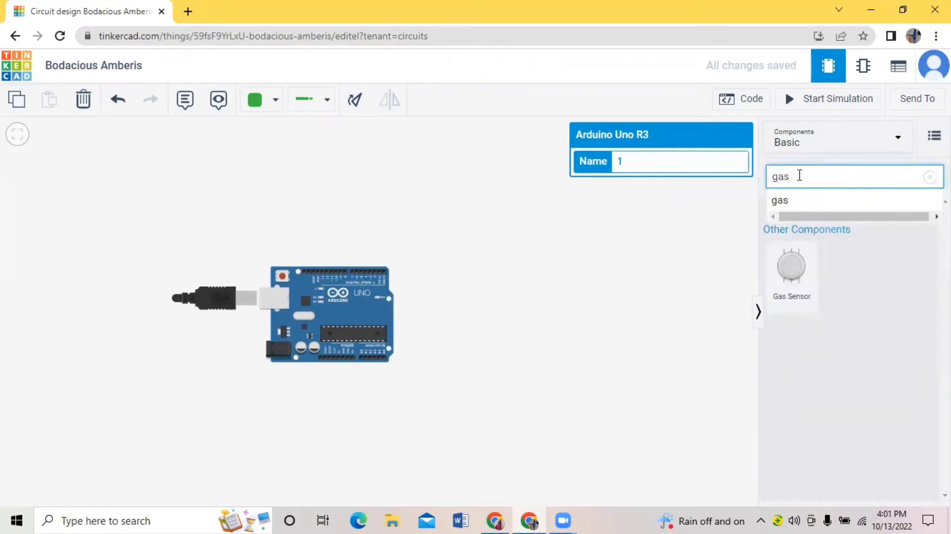
left_click(802, 273)
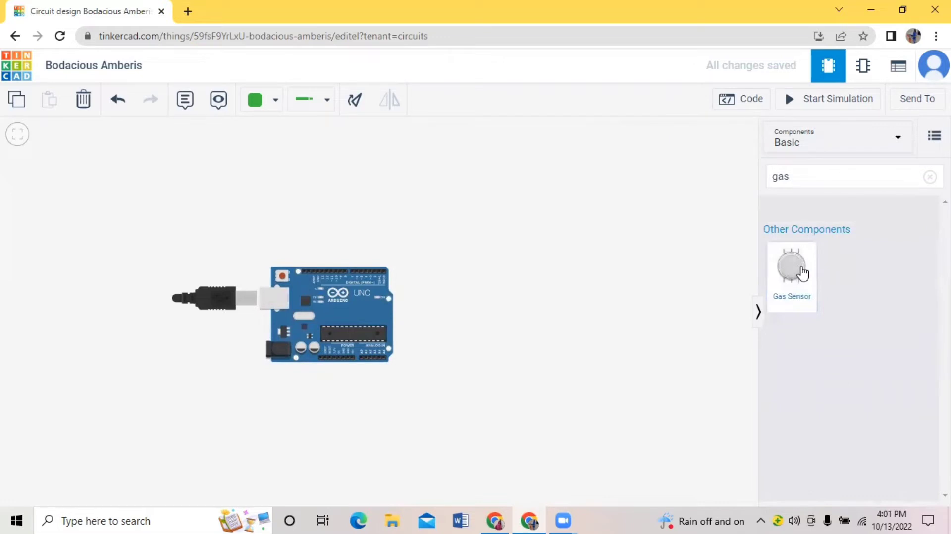
left_click_drag(802, 272, 476, 241)
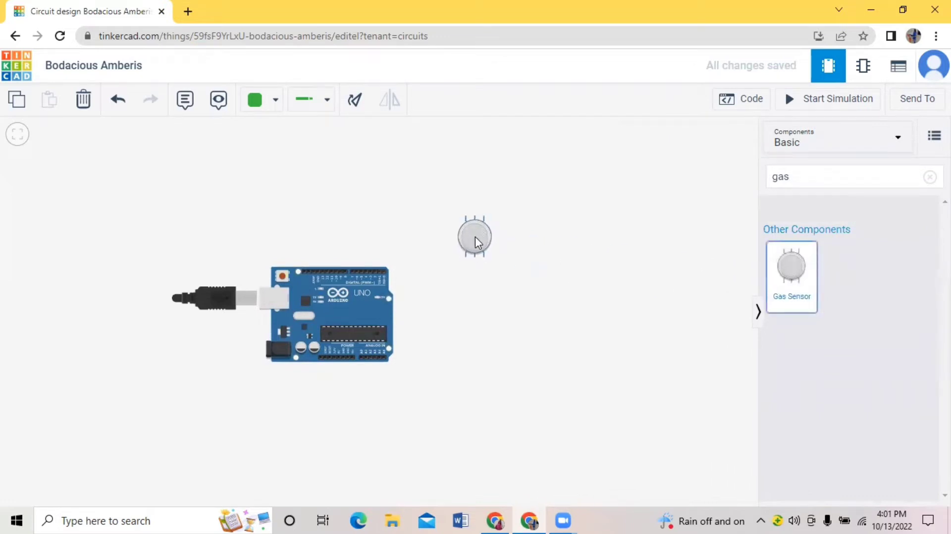
left_click(625, 252)
Step: Search the components for "piezo" and place a Piezo just above the Arduino board
left_click(832, 175)
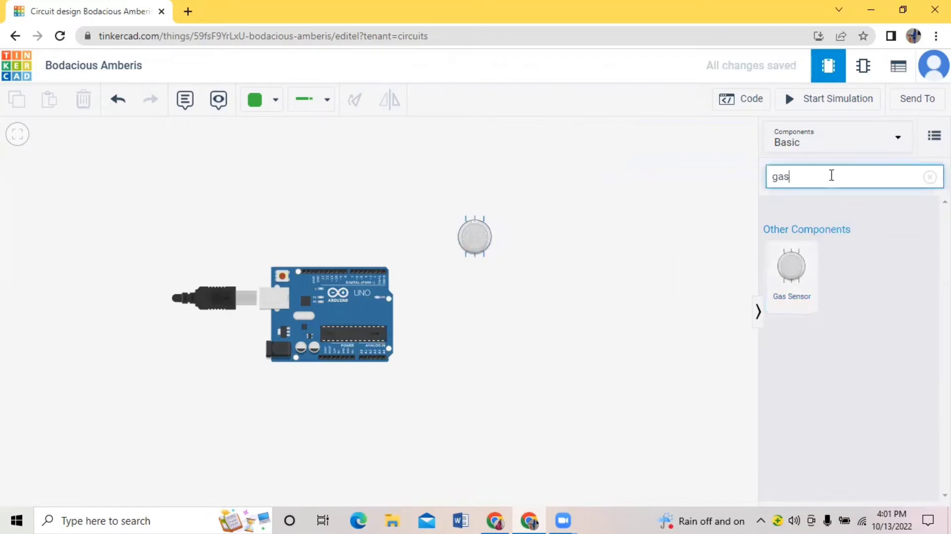
key("BackSpace")
key("BackSpace")
key("BackSpace")
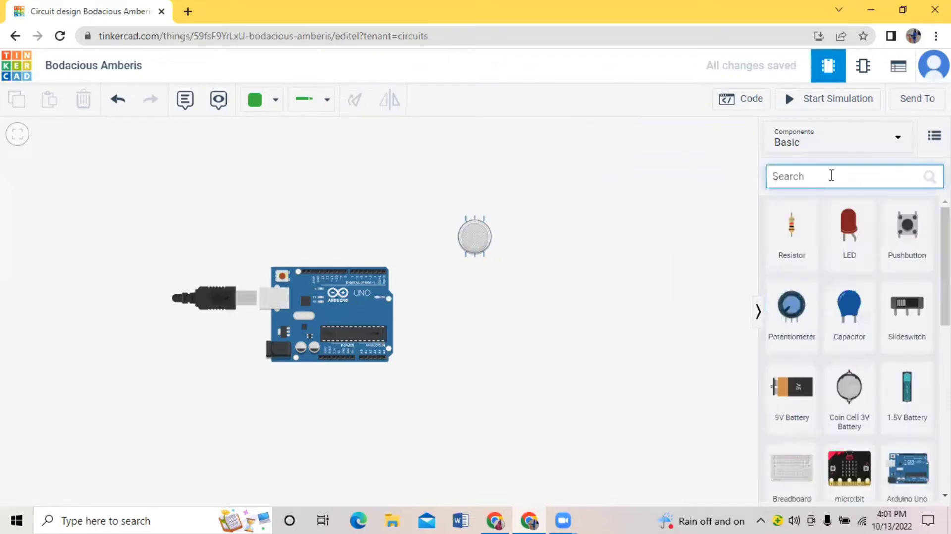
type("pie")
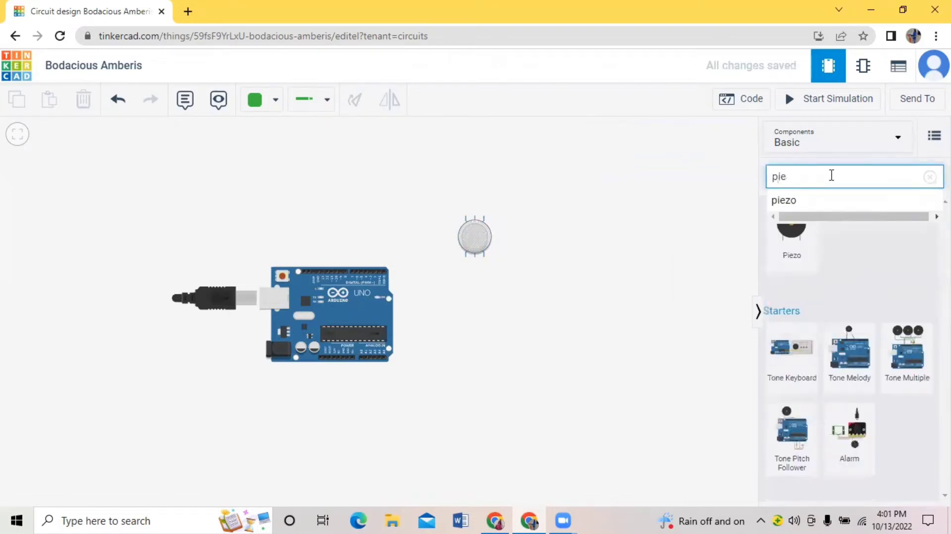
left_click(811, 202)
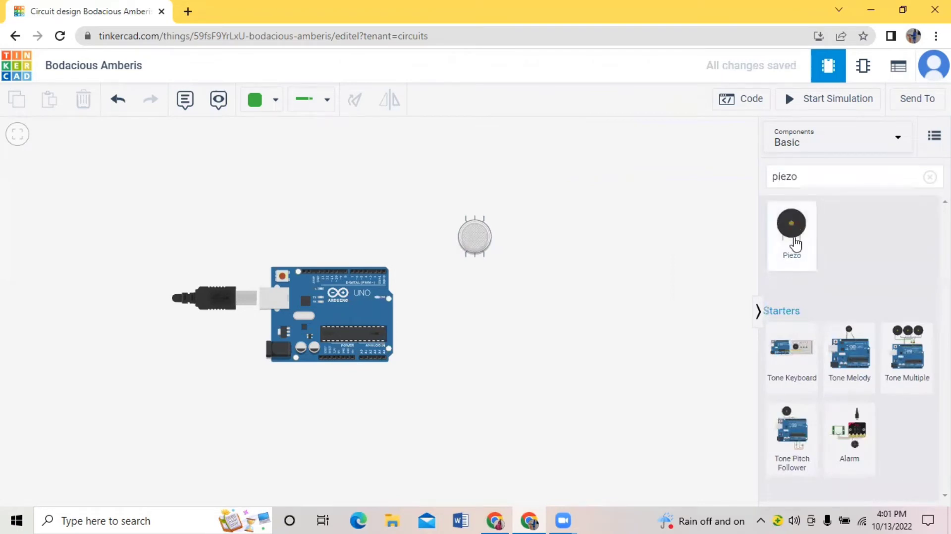
left_click_drag(795, 243, 337, 249)
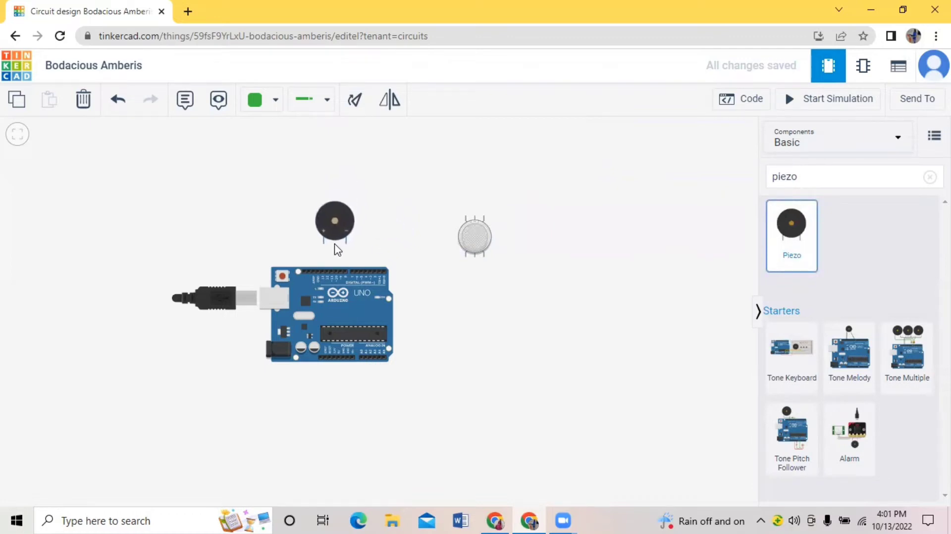
Step: Move the piezo down so its two leads sit on the Arduino's digital pin header
scroll(338, 249, "up", 1)
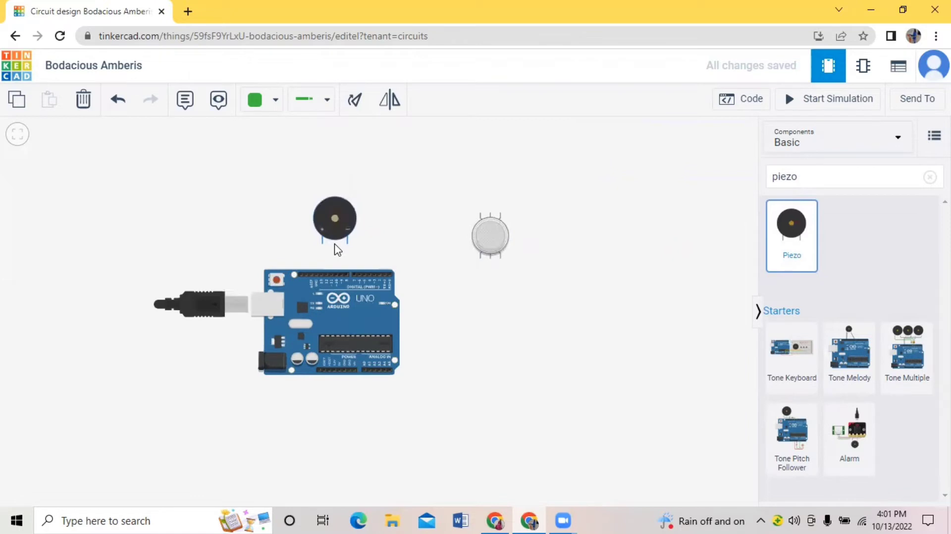
scroll(337, 250, "up", 1)
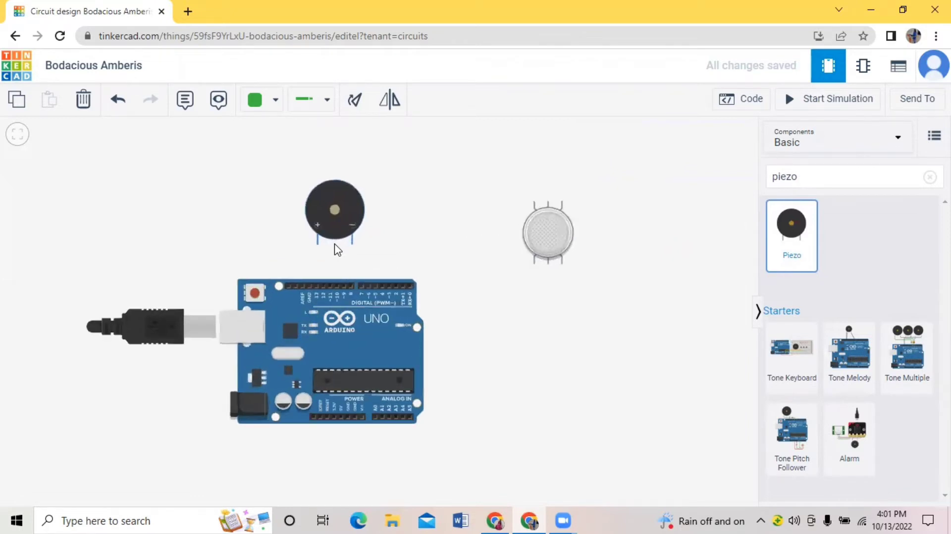
left_click_drag(338, 249, 333, 268)
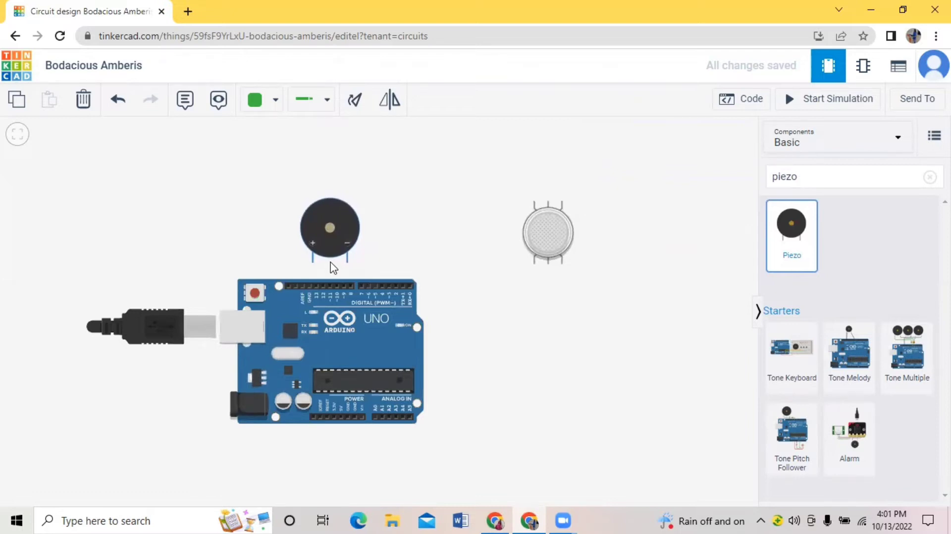
left_click_drag(330, 262, 326, 284)
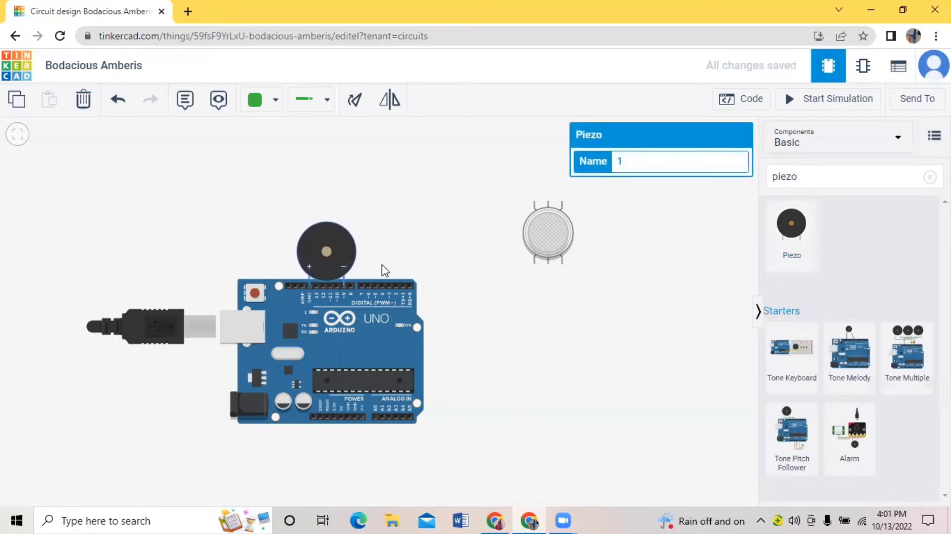
Step: Move the gas sensor down so it sits beside the Arduino board, to its right
left_click(391, 255)
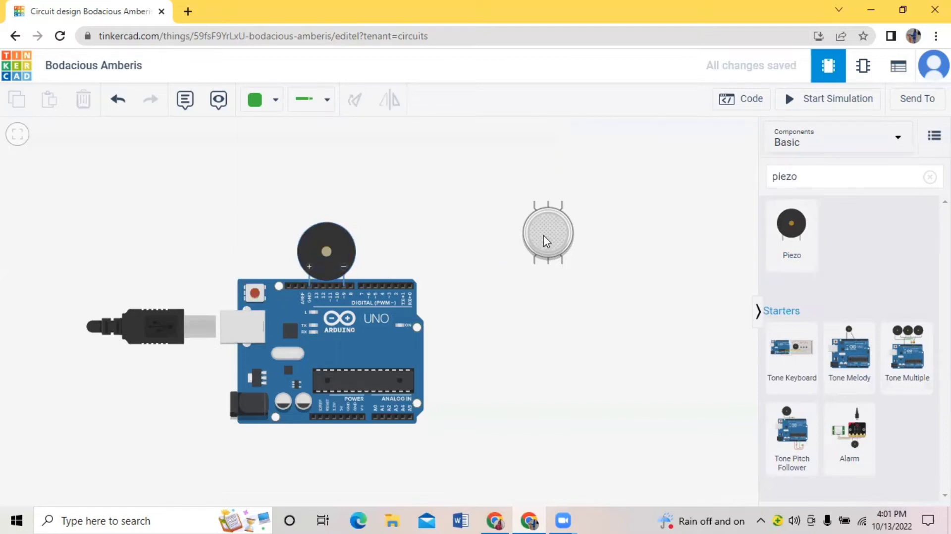
left_click_drag(547, 241, 525, 316)
left_click(477, 229)
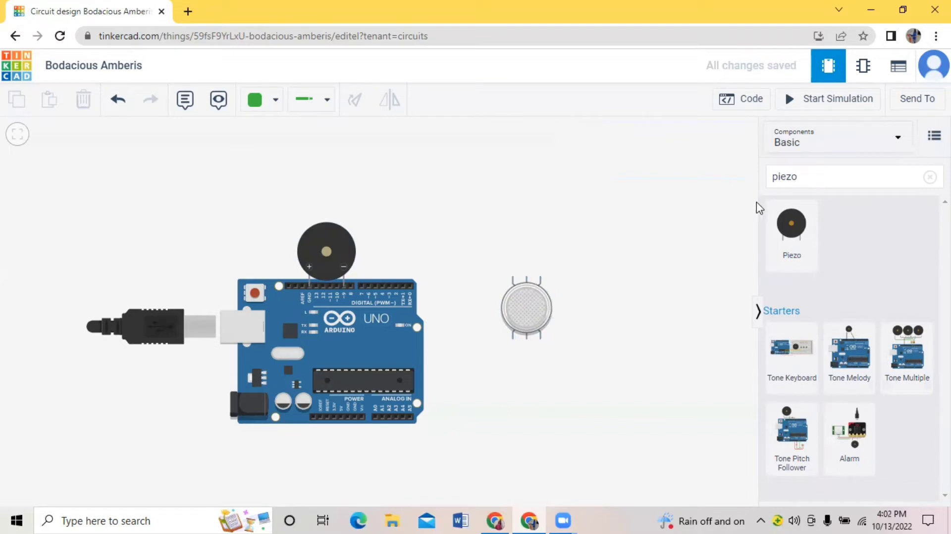
Step: Clear the component search, attach a resistor to the gas sensor's lower-left terminal, and choose kΩ as its resistance unit
left_click(798, 177)
key("BackSpace")
key("BackSpace")
key("BackSpace")
key("BackSpace")
key("BackSpace")
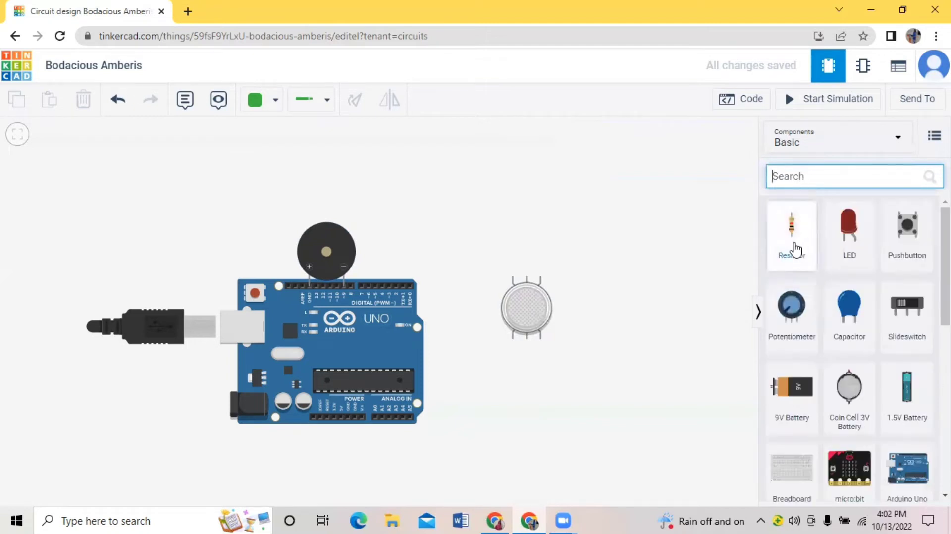
left_click_drag(792, 226, 515, 360)
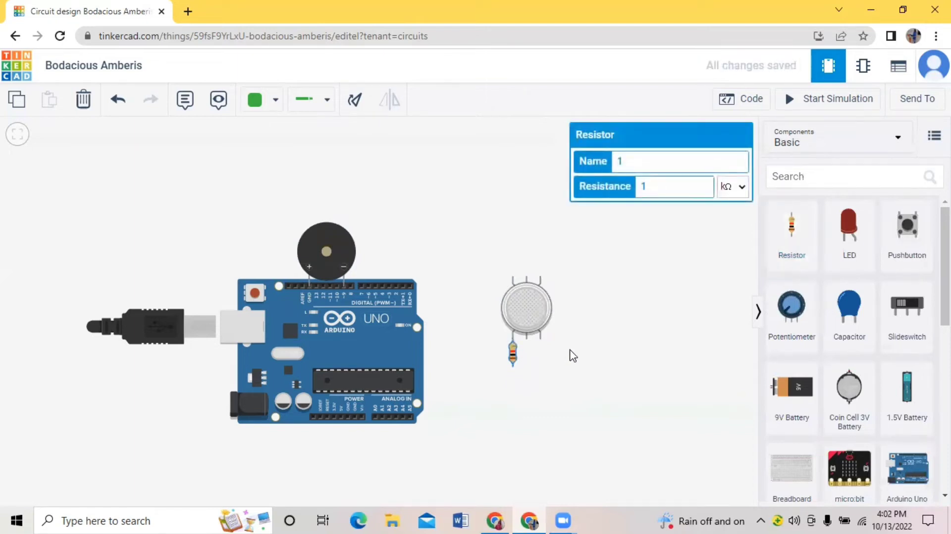
left_click(728, 188)
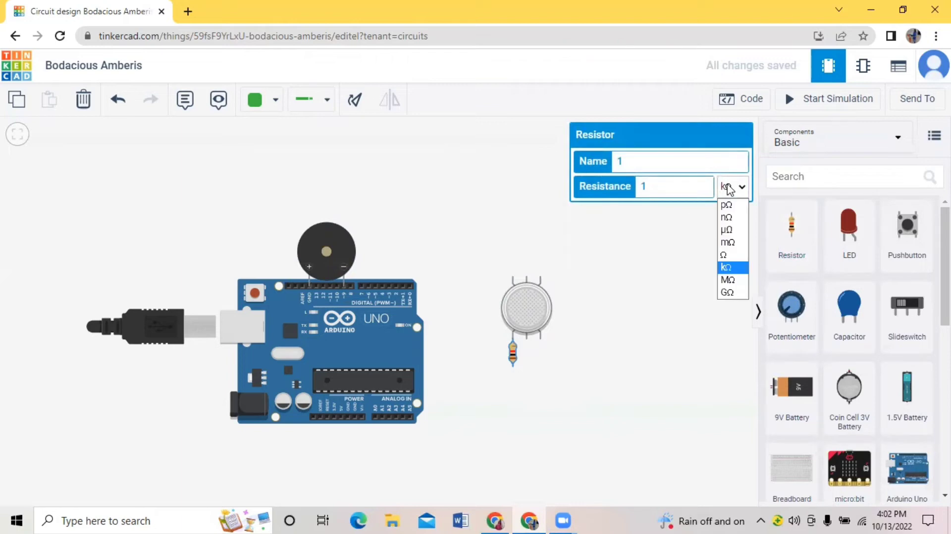
left_click(726, 267)
left_click(728, 268)
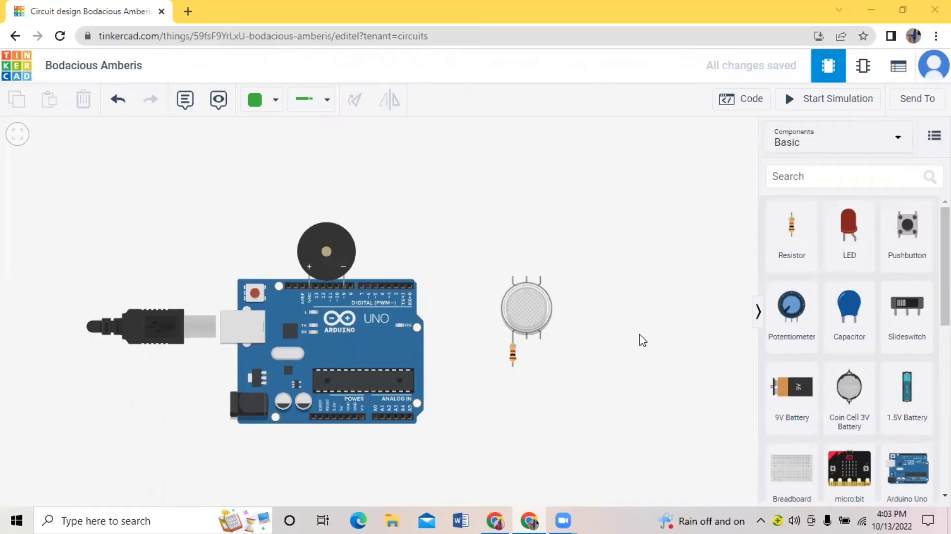
Step: Wire the resistor's free end to the Arduino's GND power pin and colour the wire black
left_click(513, 367)
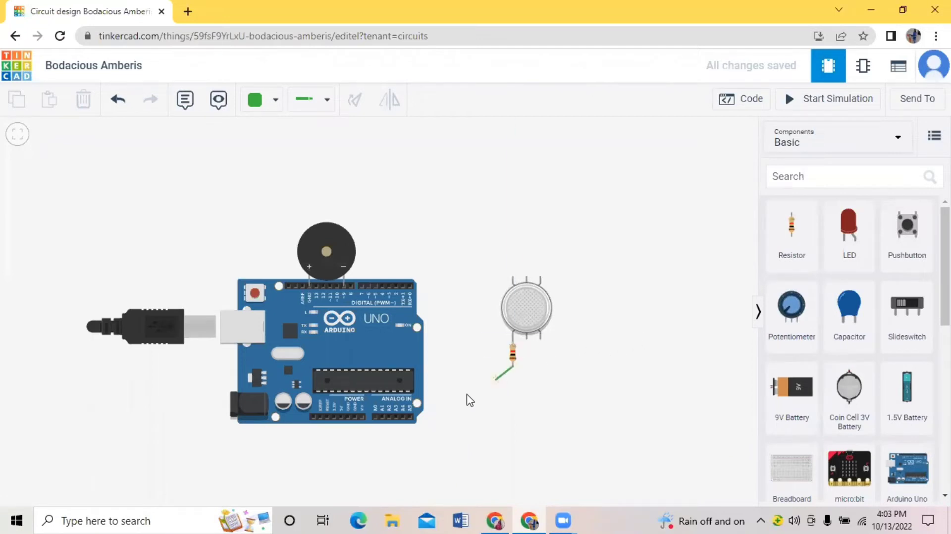
left_click(361, 419)
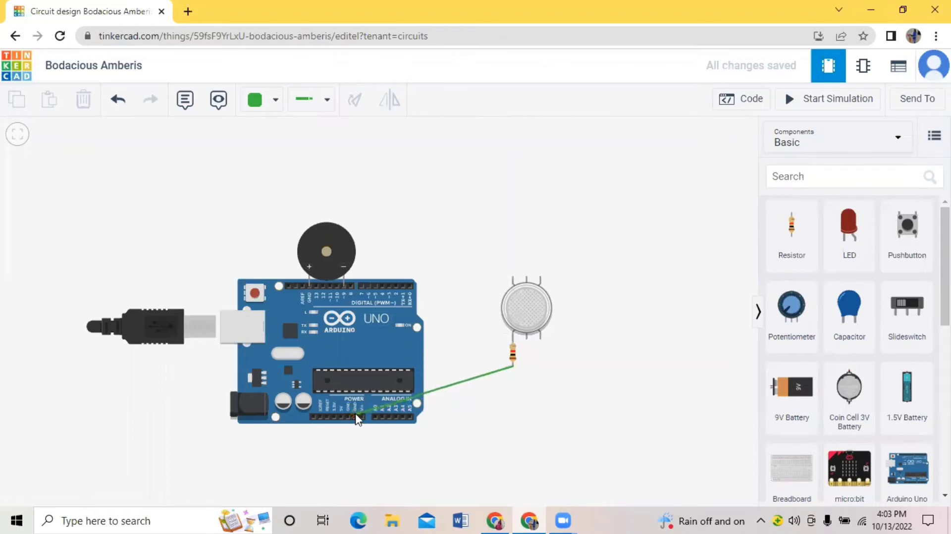
left_click(354, 418)
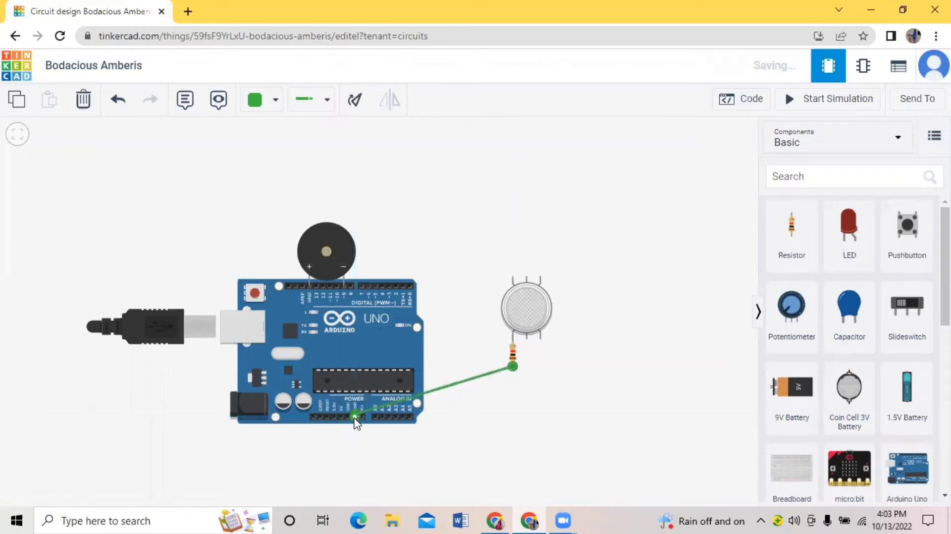
left_click(323, 103)
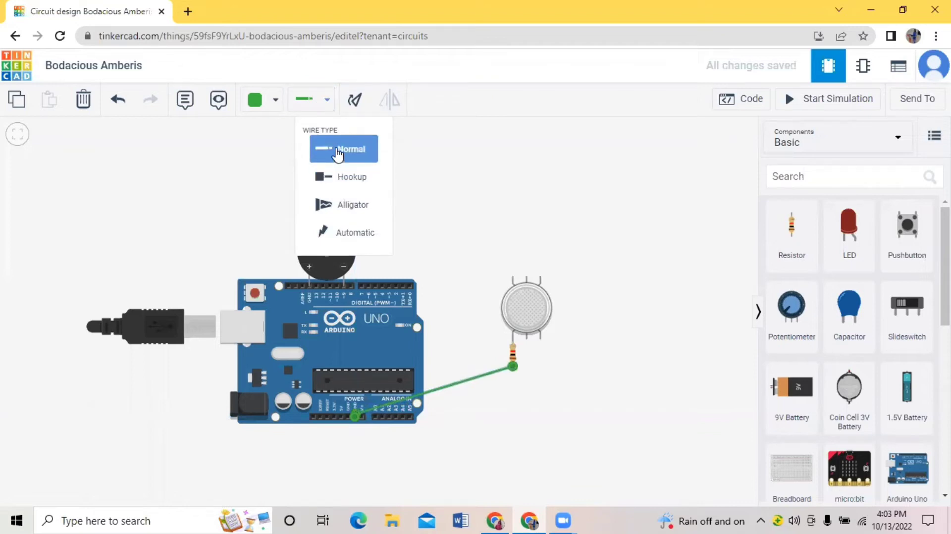
left_click(275, 104)
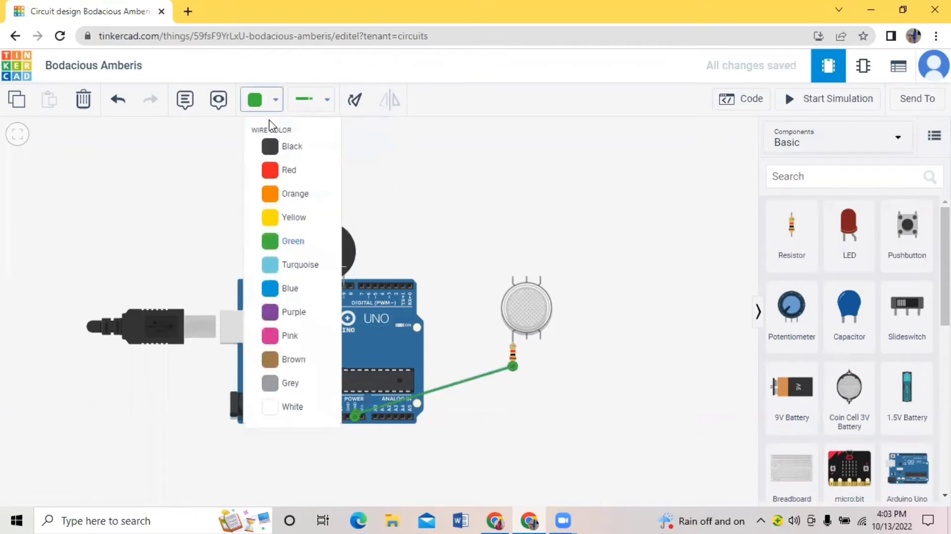
left_click(278, 146)
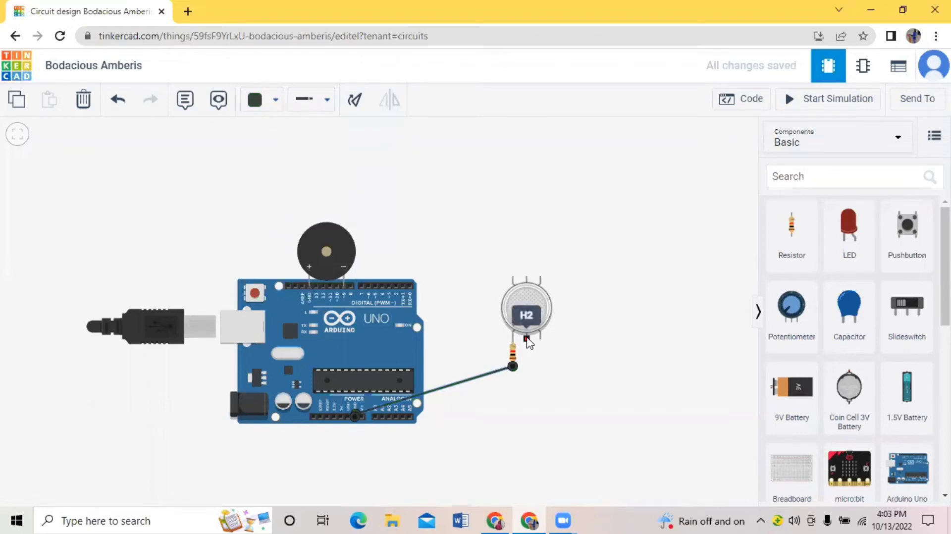
Step: Wire the gas sensor's lower middle terminal (H2) to the Arduino's GND power pin, with a bend above the microcontroller chip
left_click(527, 340)
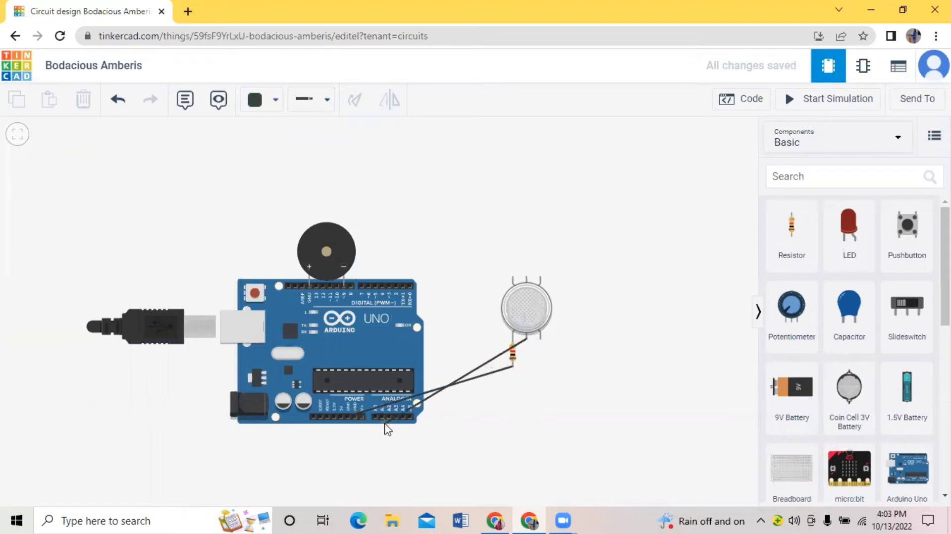
left_click(354, 346)
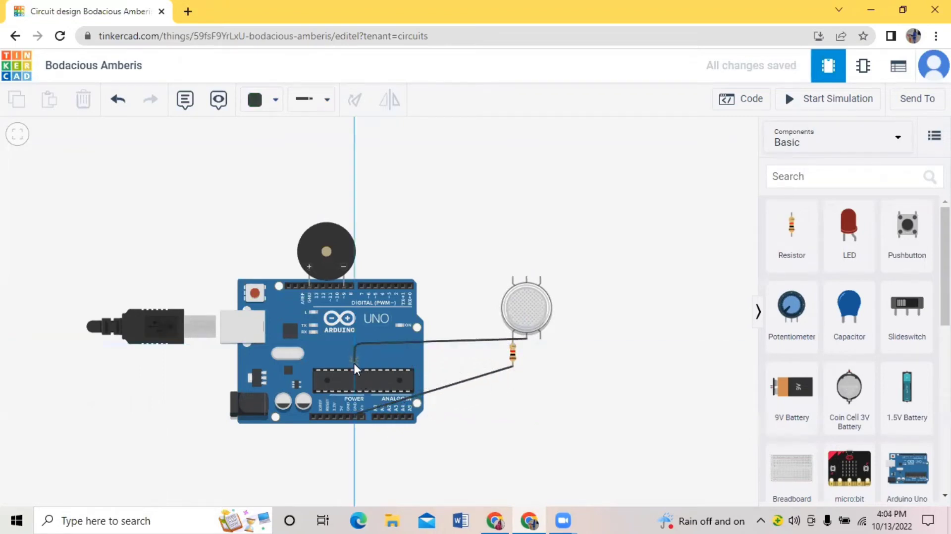
left_click(354, 418)
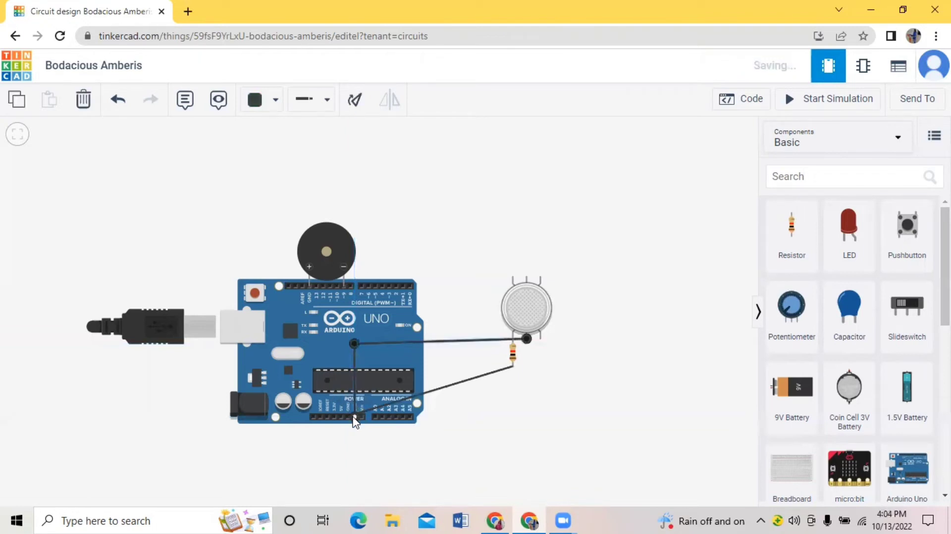
Step: Wire the gas sensor's lower-right terminal to Arduino pin A0, routed below the board, and colour the wire orange
left_click(541, 339)
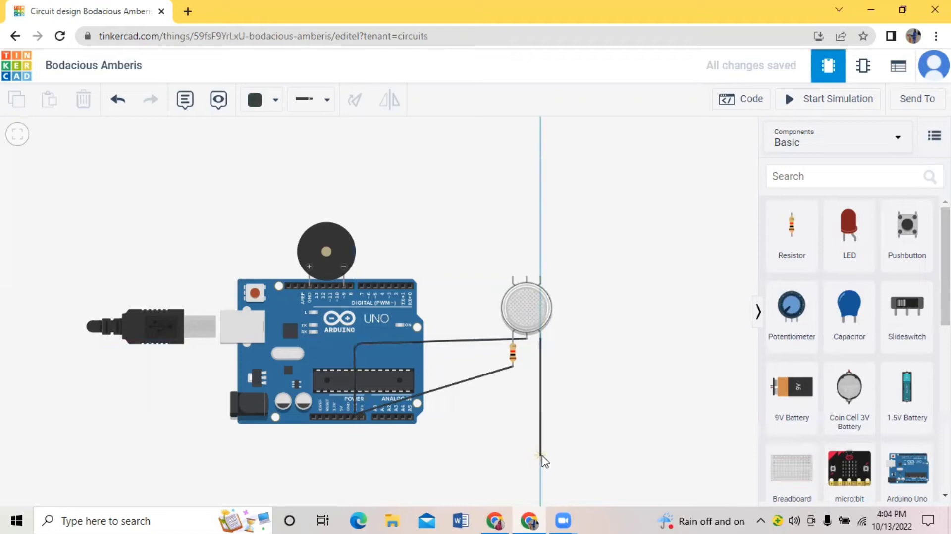
left_click(541, 454)
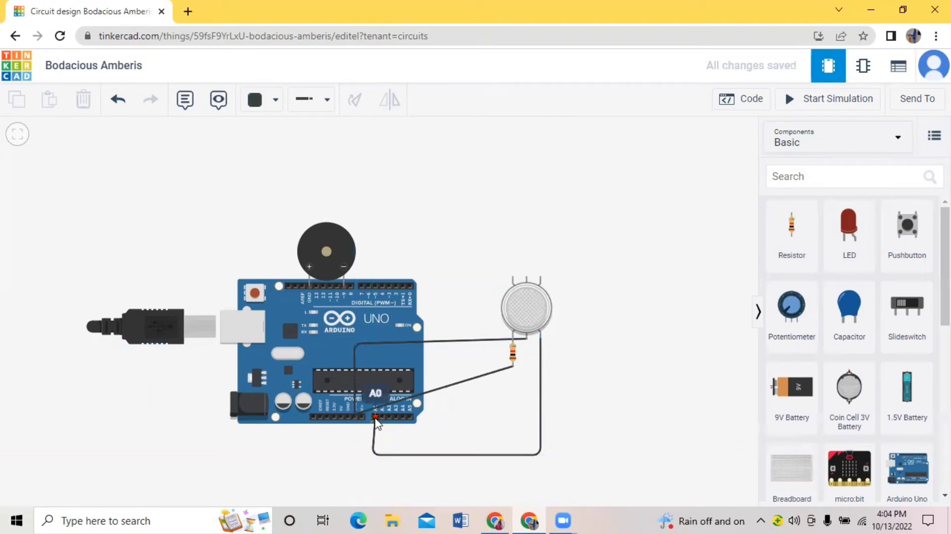
left_click(375, 417)
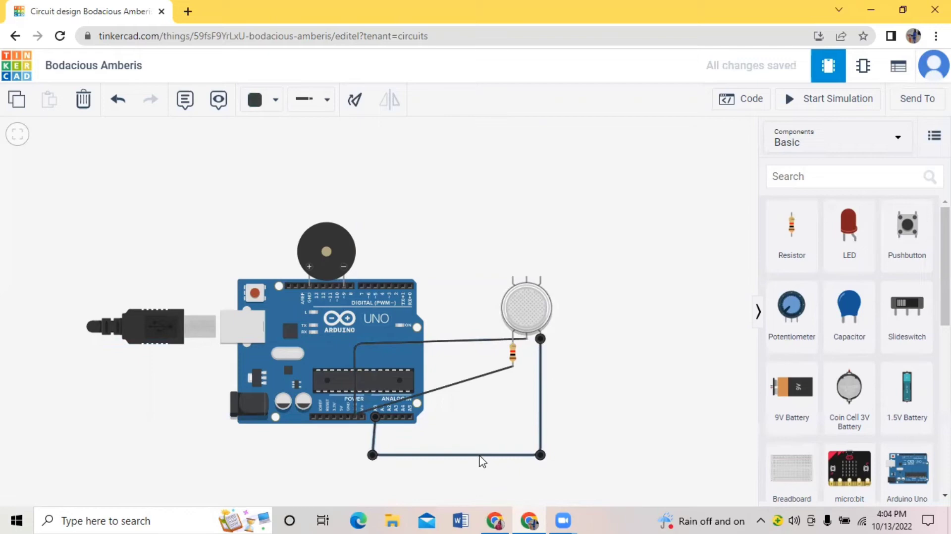
left_click(275, 108)
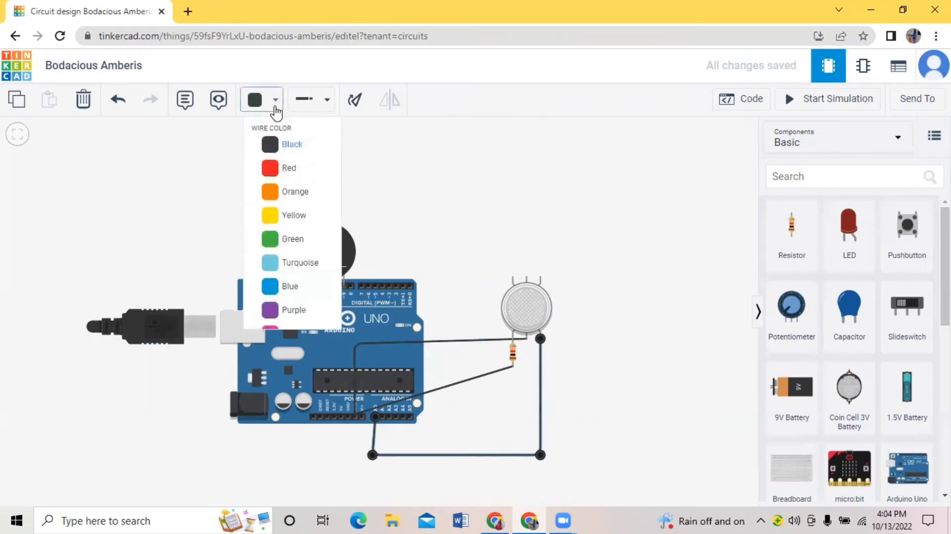
left_click(276, 197)
left_click(416, 176)
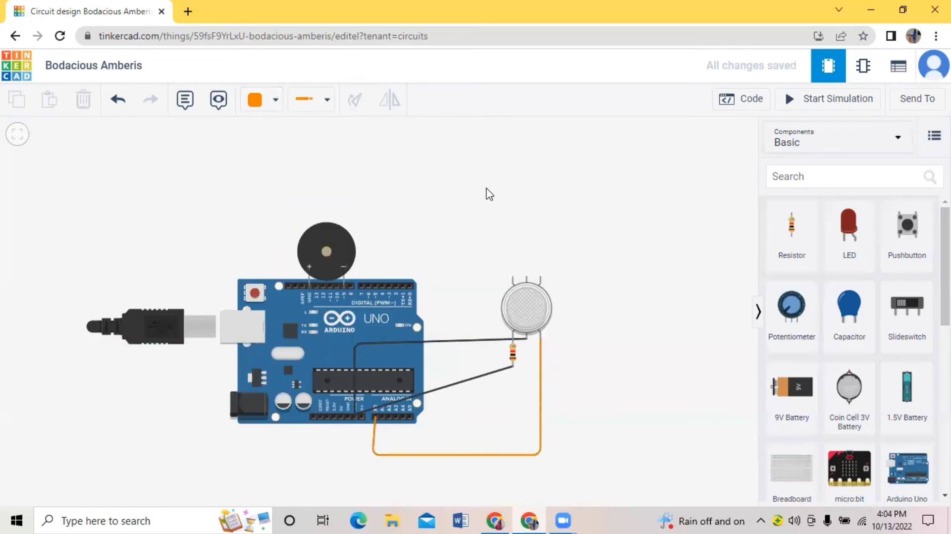
Step: Wire the gas sensor's upper middle terminal to the Arduino's 5V pin and colour the wire red
left_click(527, 278)
left_click(406, 286)
key("ctrl+z")
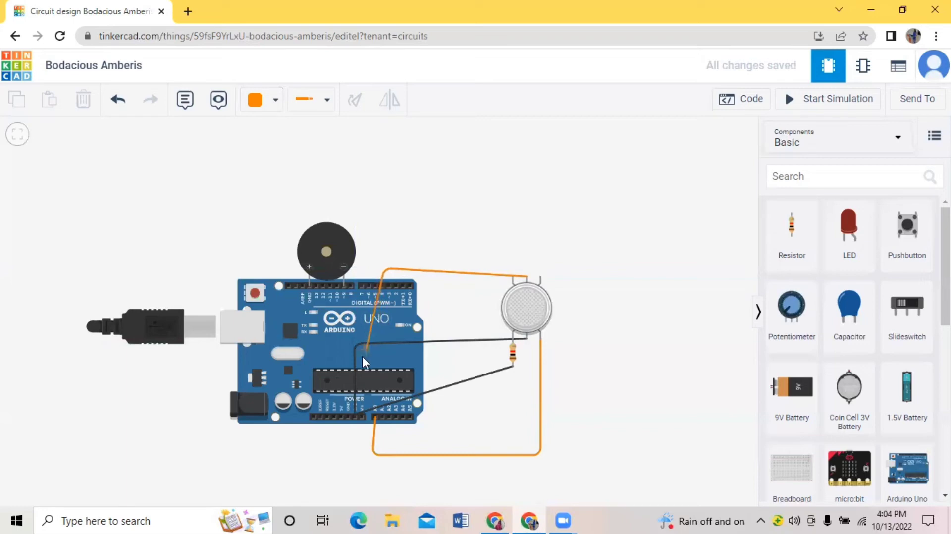
left_click(341, 418)
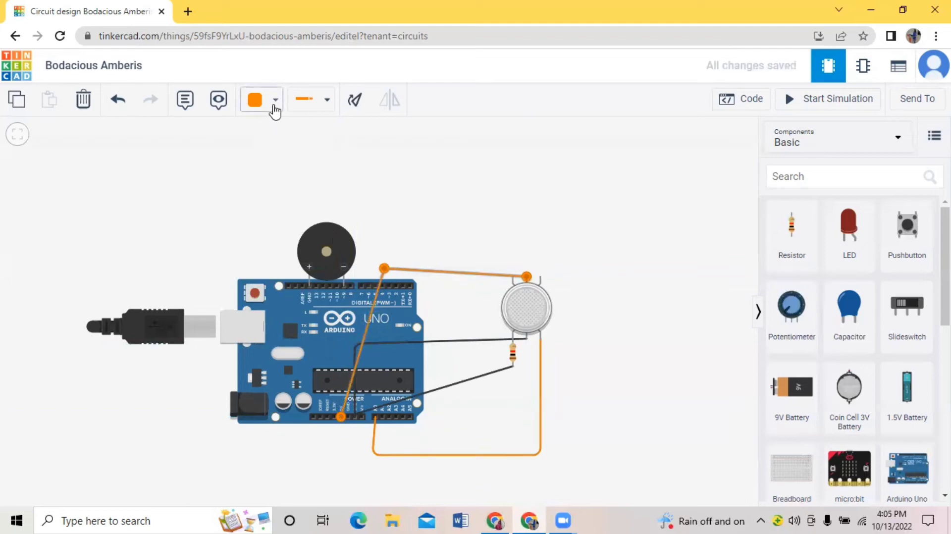
left_click(274, 102)
left_click(282, 174)
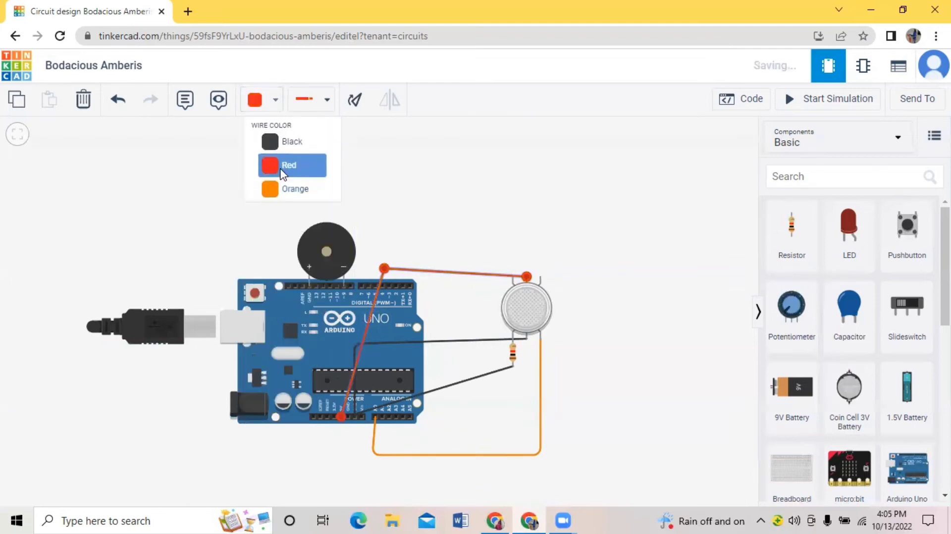
left_click(426, 188)
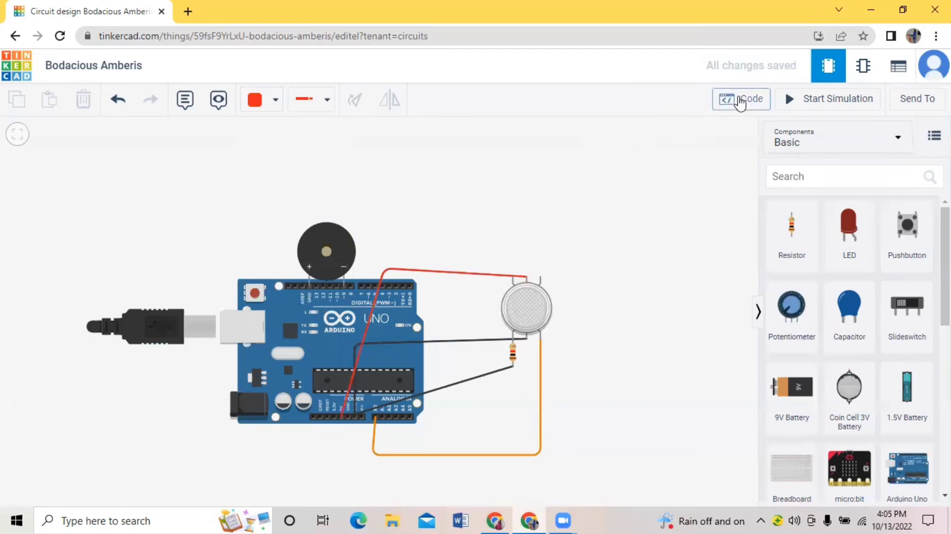
Step: Open the code editor and switch it from Blocks to Text mode, accepting the loss of the blocks
left_click(741, 101)
left_click(609, 136)
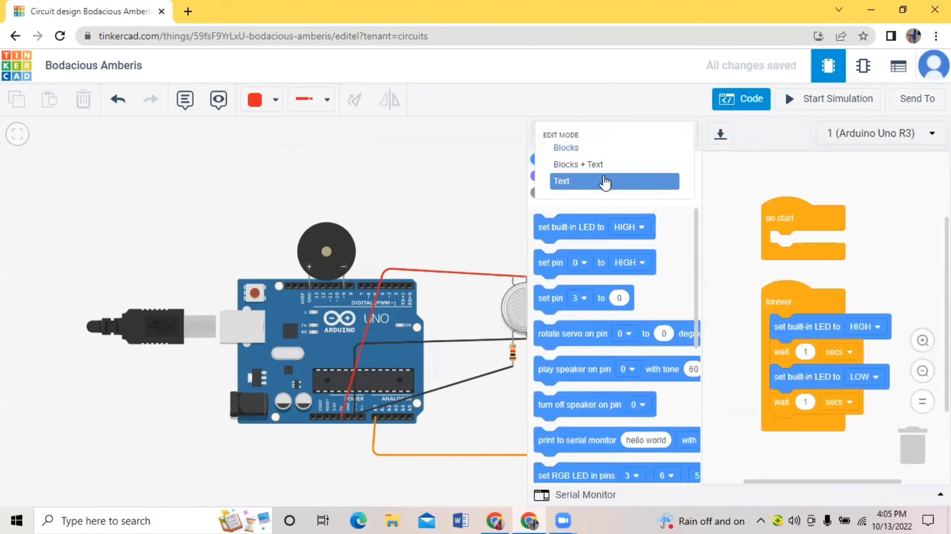
left_click(605, 182)
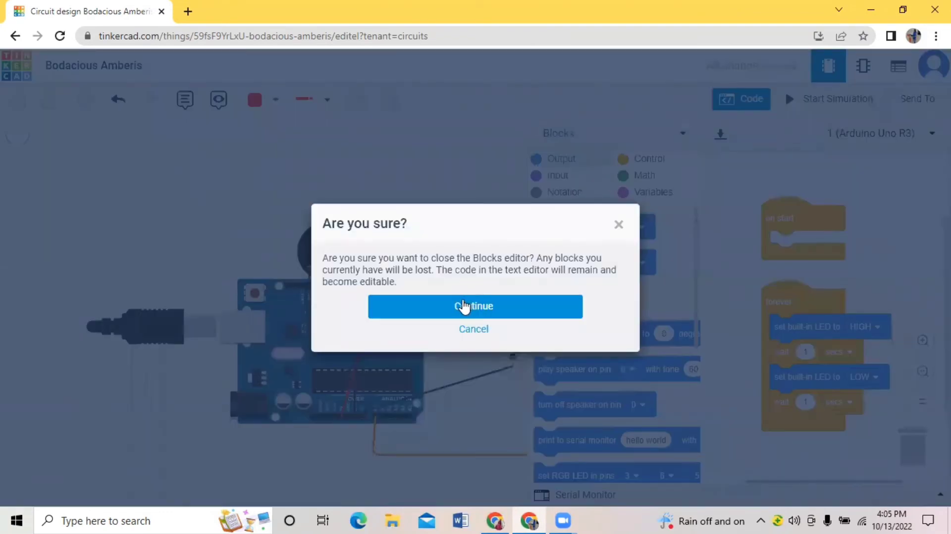
left_click(463, 306)
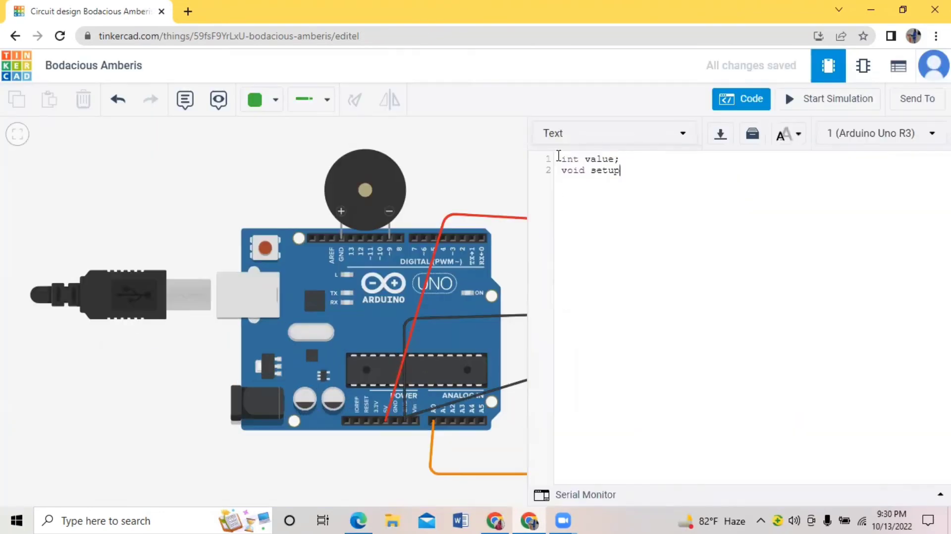
Step: Write the setup() function with the statement pinMode(9, OUTPUT);
type("()")
key("Return")
type("{")
key("Return")
key("Return")
type("pinMode(9, OUTPUT)")
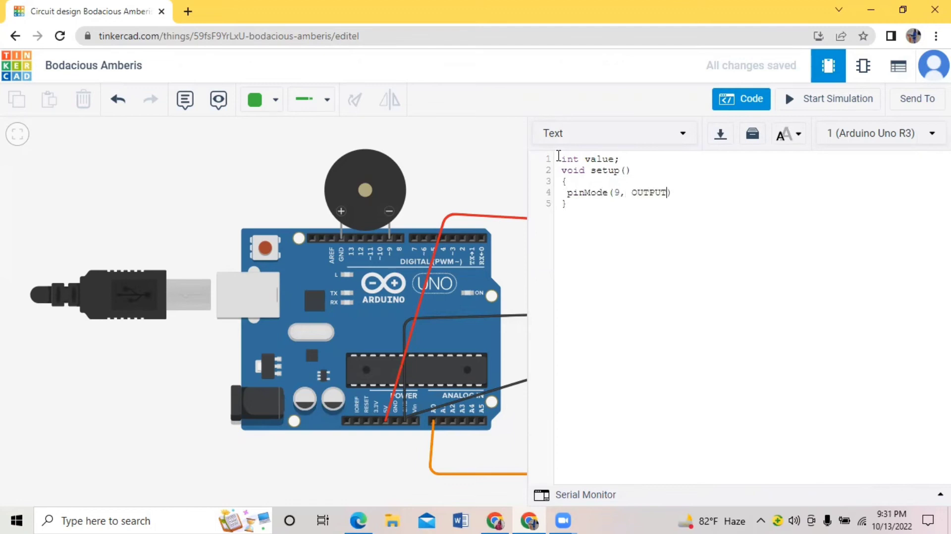
type(";")
Step: Add pinMode(A0, INPUT_PULLUP); and Serial.begin(9600); to the setup() function
key("Return")
type("pinMode(A0, INPUT_PULLUP)")
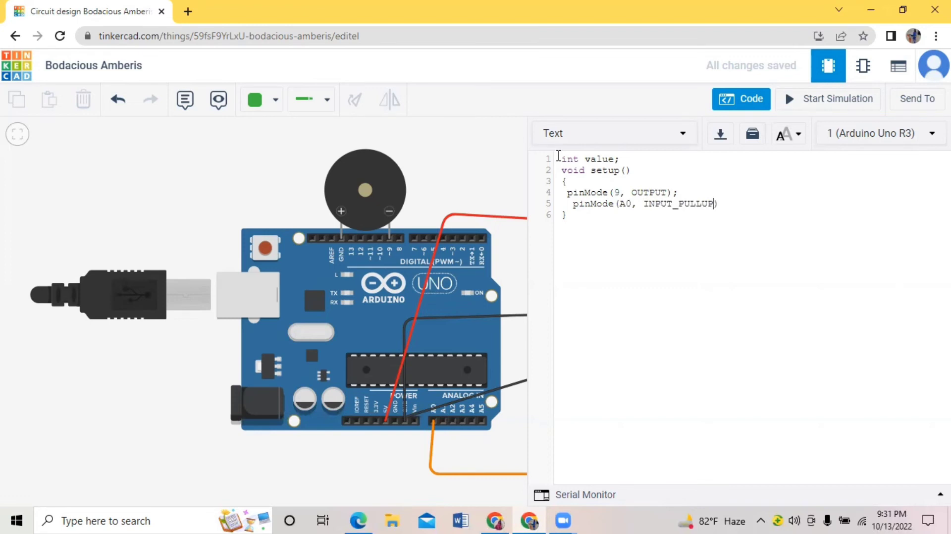
type(";")
key("Return")
type("Serial.begin(9600)")
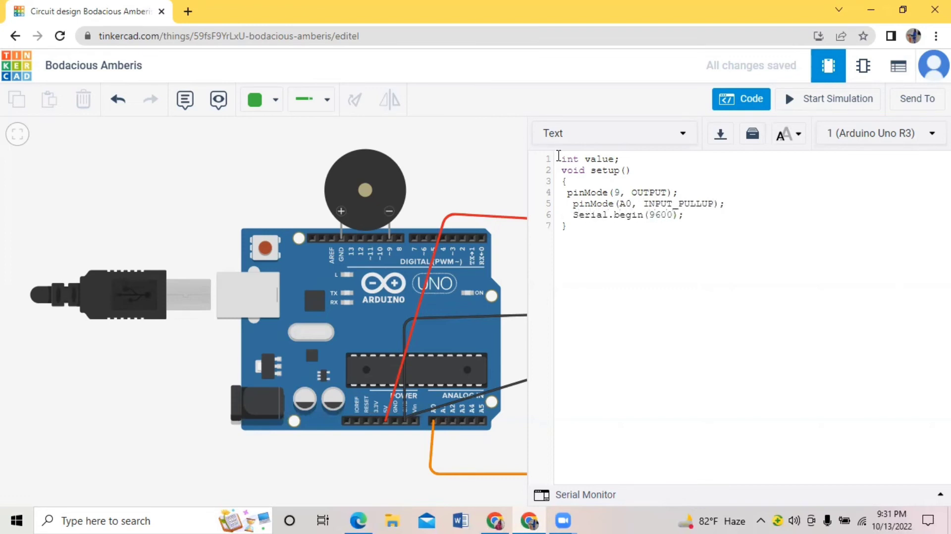
Step: Start the loop() function below setup() with the line Value+ analogRead(A0);
key("Return")
type("void loop(")
key("Return")
type("Valu")
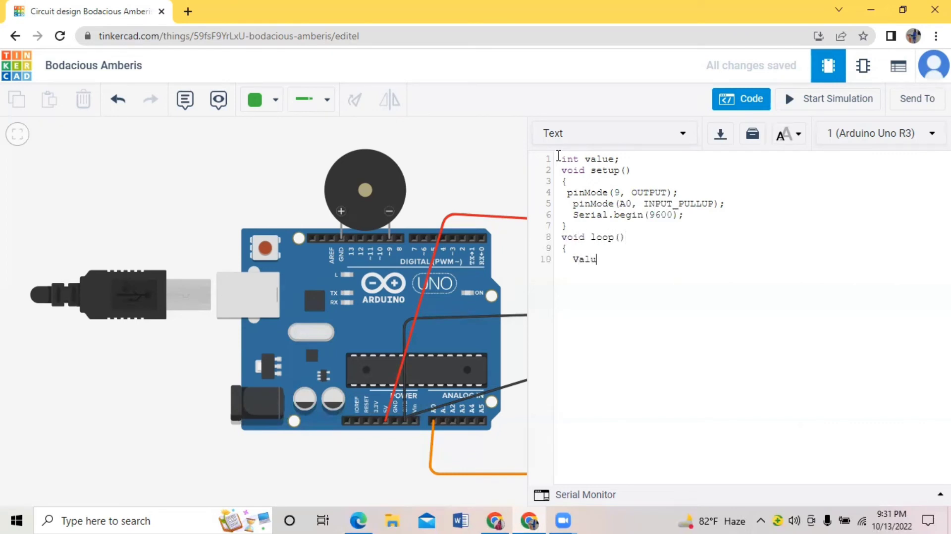
type("e+ analogRead")
type("(A)")
key("Left")
type("A")
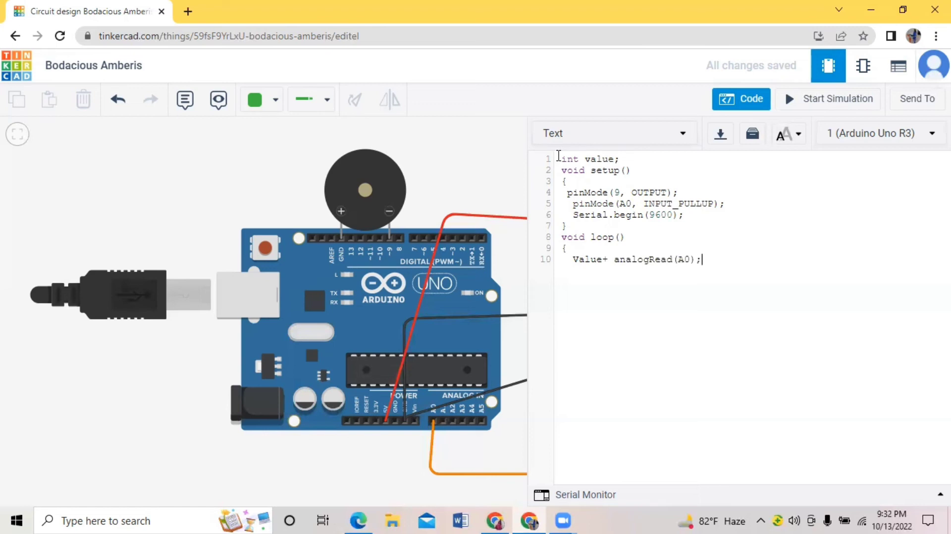
Step: Add Serial.println(Value); and delay(1000); to the loop() function
key("Return")
type("Serial.println (")
key("BackSpace")
key("BackSpace")
type("(Value);")
key("Return")
type("del")
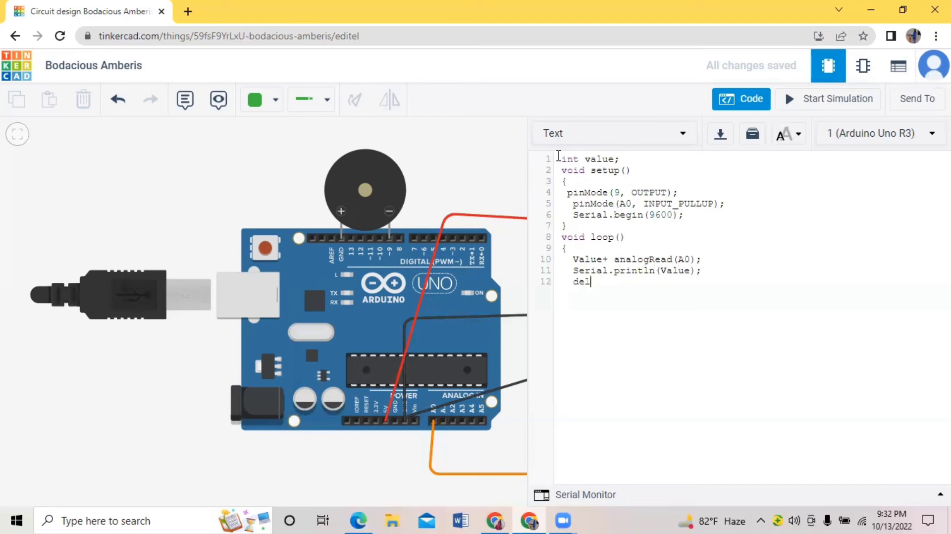
type("ay(1000);")
Step: Add an if(value > 400) block to loop() containing tone(9,1000) and delay(1000)
key("Return")
type("if(value > 400)")
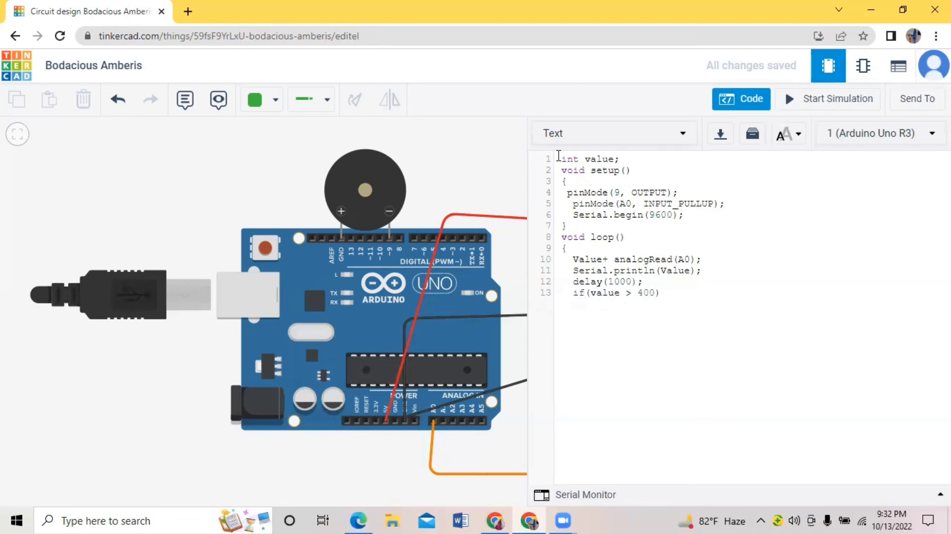
key("Return")
type("tone(9,1000)")
key("Return")
type("delay(1000)")
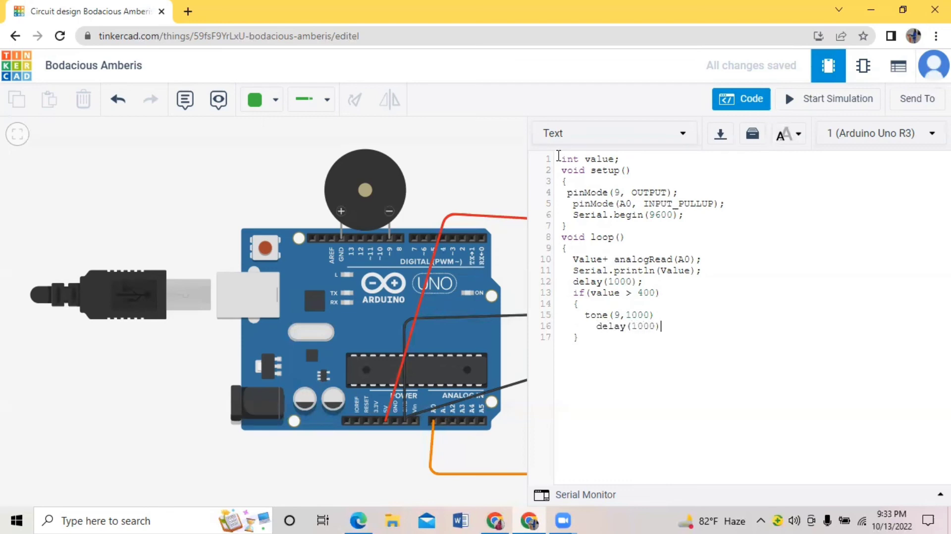
Step: End the tone and delay lines with semicolons and add noTone(9); to the if block
type(";")
key("Up")
type(";")
key("Down")
key("Return")
type("noTone(9);")
key("Down")
Step: Add an else block containing analogWrite(9,0); and close both the block and the loop() function
key("Return")
type("else")
key("Return")
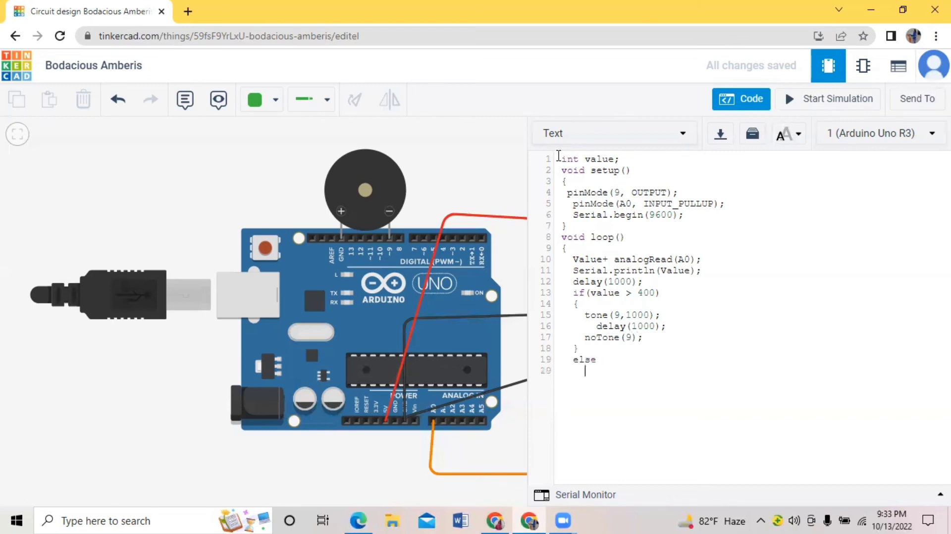
type("{")
type("analogWrite")
type("(9,0)")
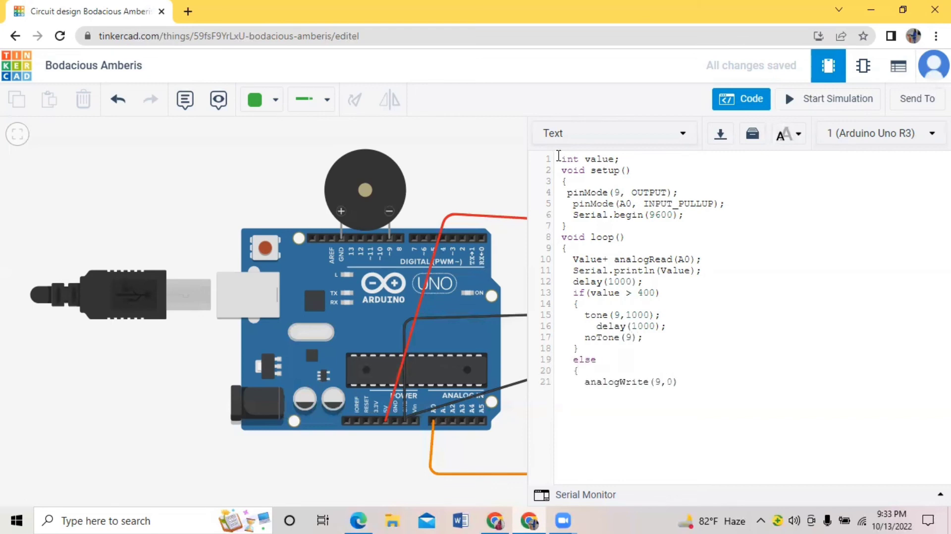
type(";")
key("Return")
type("}")
key("Return")
type("}")
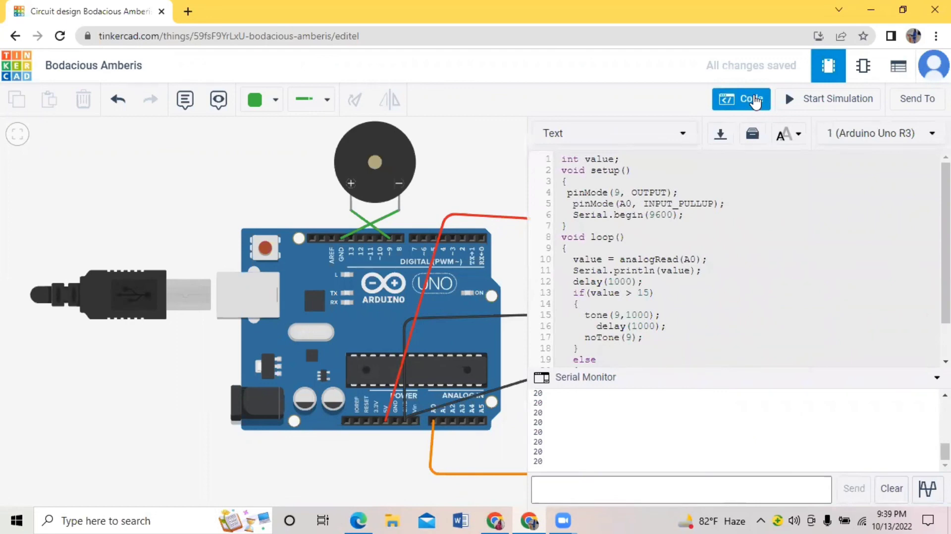
Step: Close the code editor and start the circuit simulation
left_click(754, 100)
left_click(815, 101)
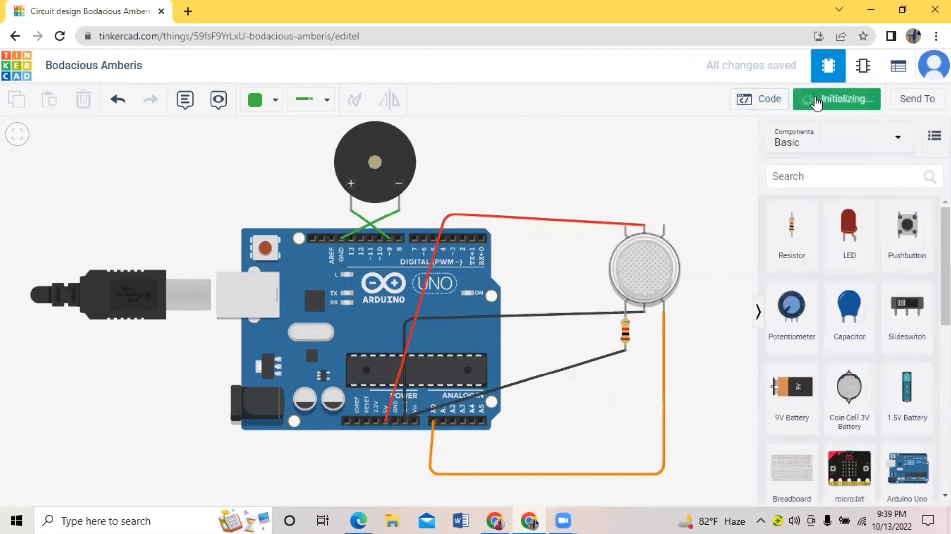
left_click(661, 263)
left_click(716, 254)
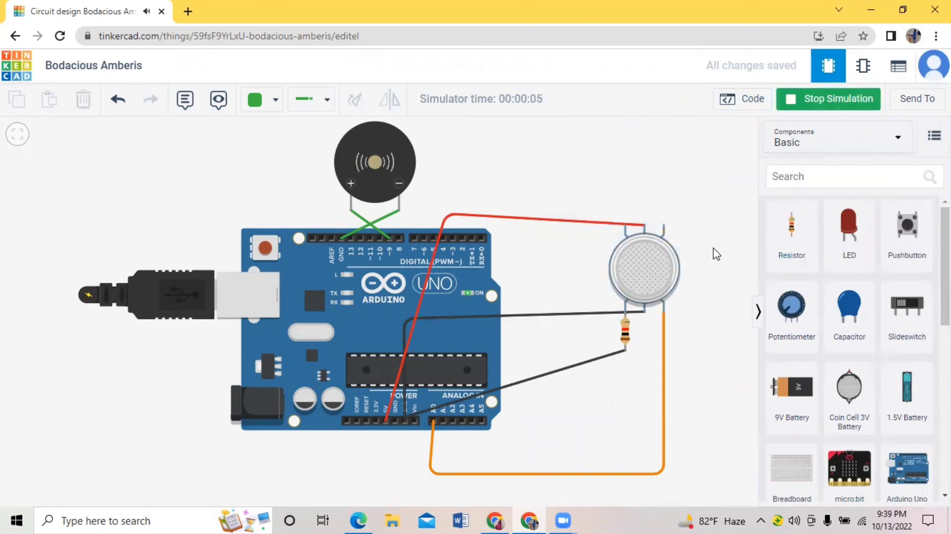
Step: Show the gas sensor's smoke cloud, move it near the sensor to test the piezo alarm, and stop the simulation
left_click(642, 267)
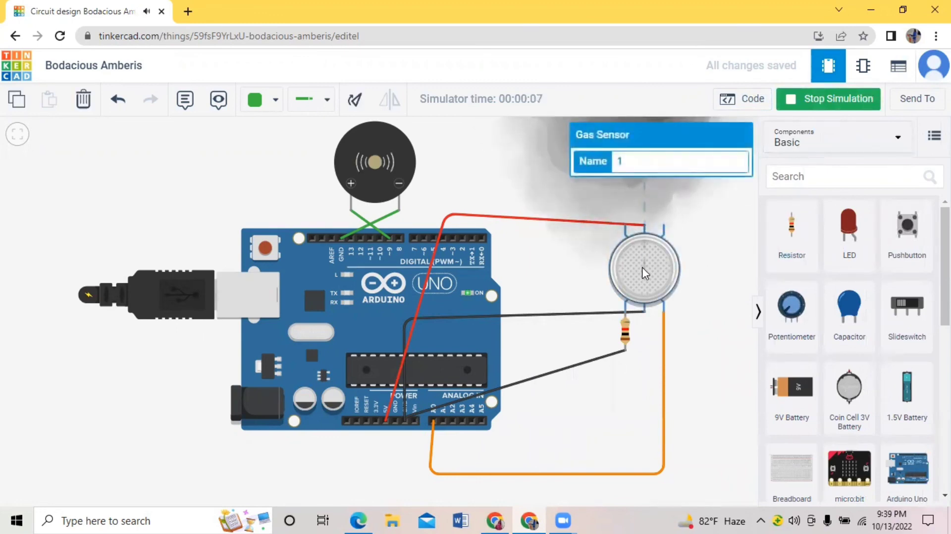
left_click_drag(642, 266, 570, 173)
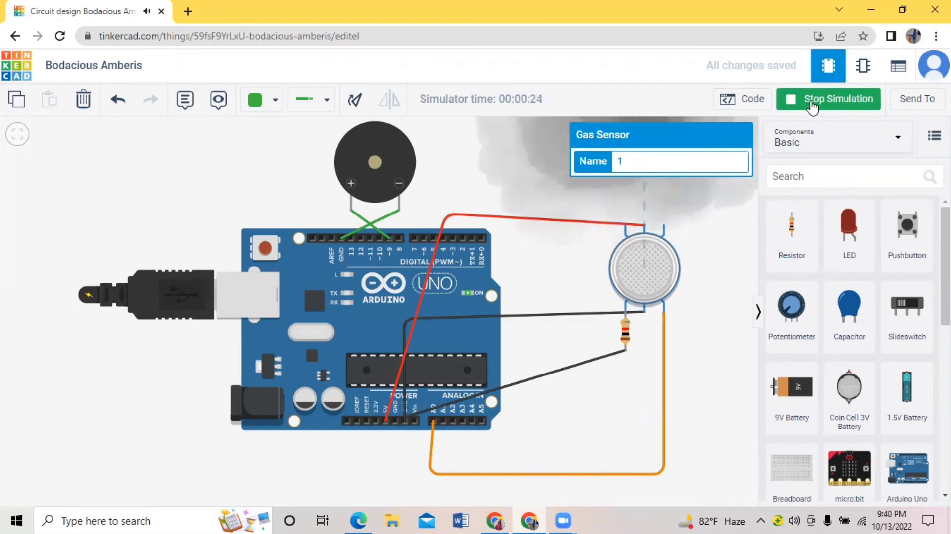
left_click(812, 101)
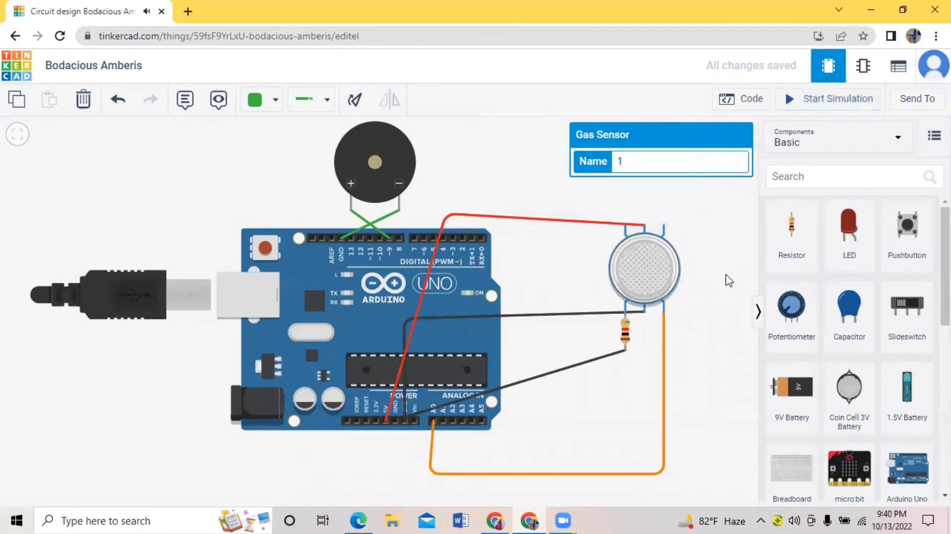